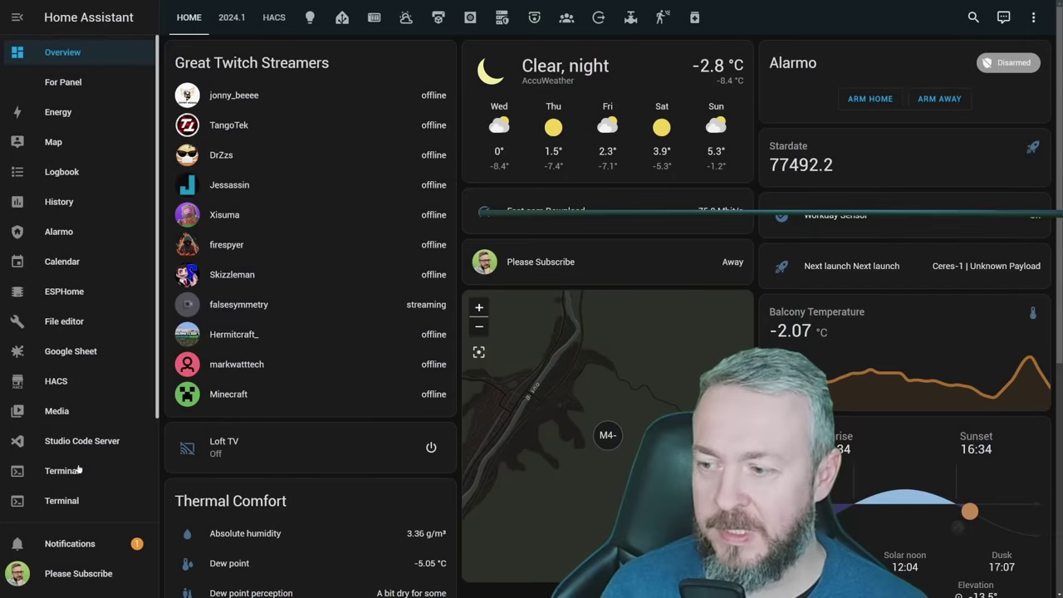
Find Zigbee2mqtt Networkmap Card in HACS Frontend by searching 'zigbe' and download v0.8.0.
{"action": "scroll", "coordinate": [78, 470], "scroll_direction": "down", "scroll_amount": 3}
{"action": "left_click", "coordinate": [56, 259]}
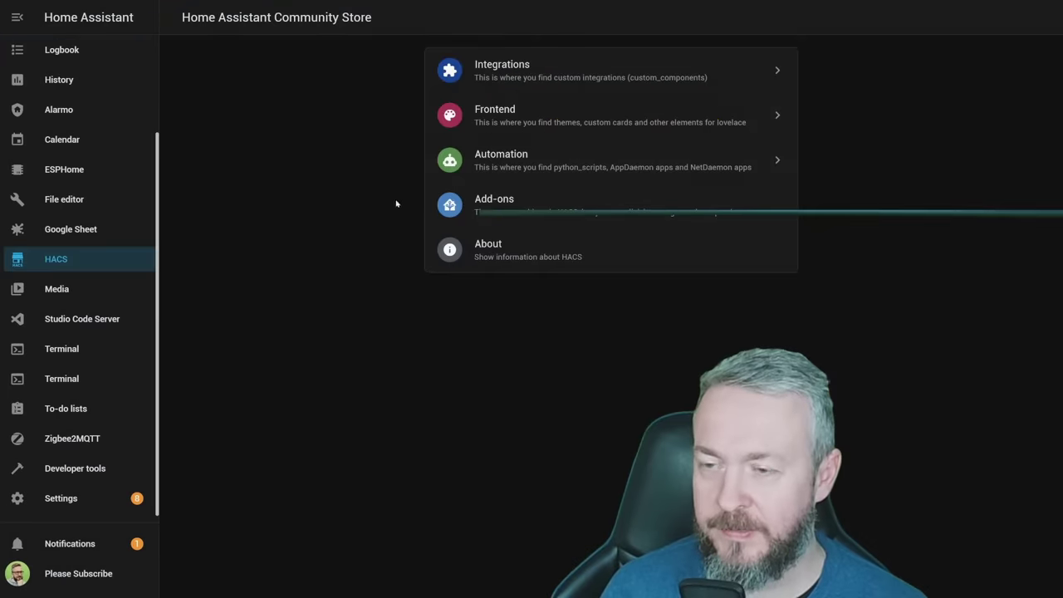
{"action": "left_click", "coordinate": [510, 108]}
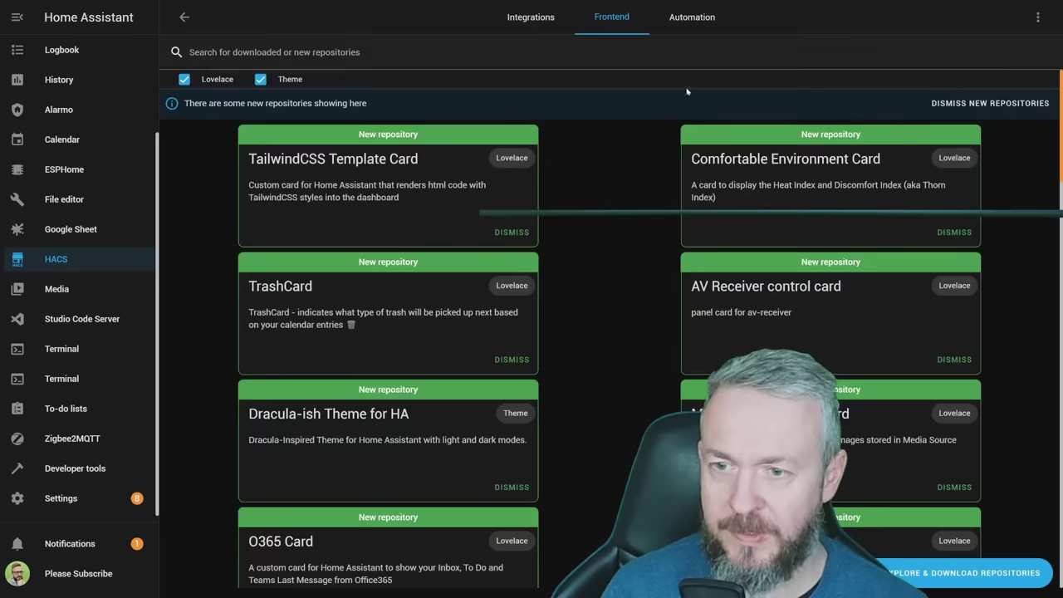
{"action": "left_click", "coordinate": [936, 573]}
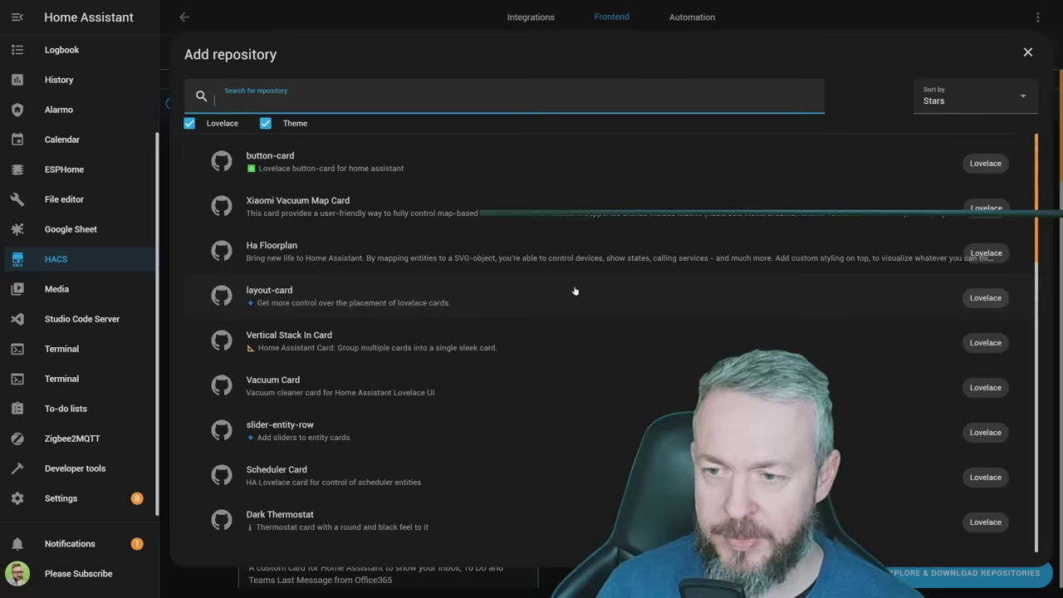
{"action": "type", "text": "zigb"}
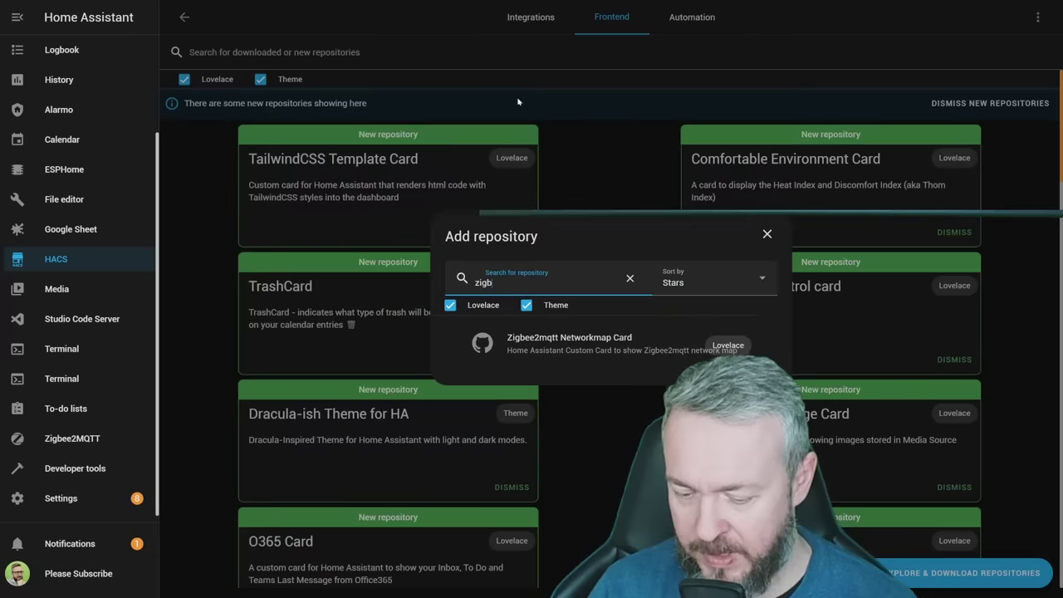
{"action": "type", "text": "e"}
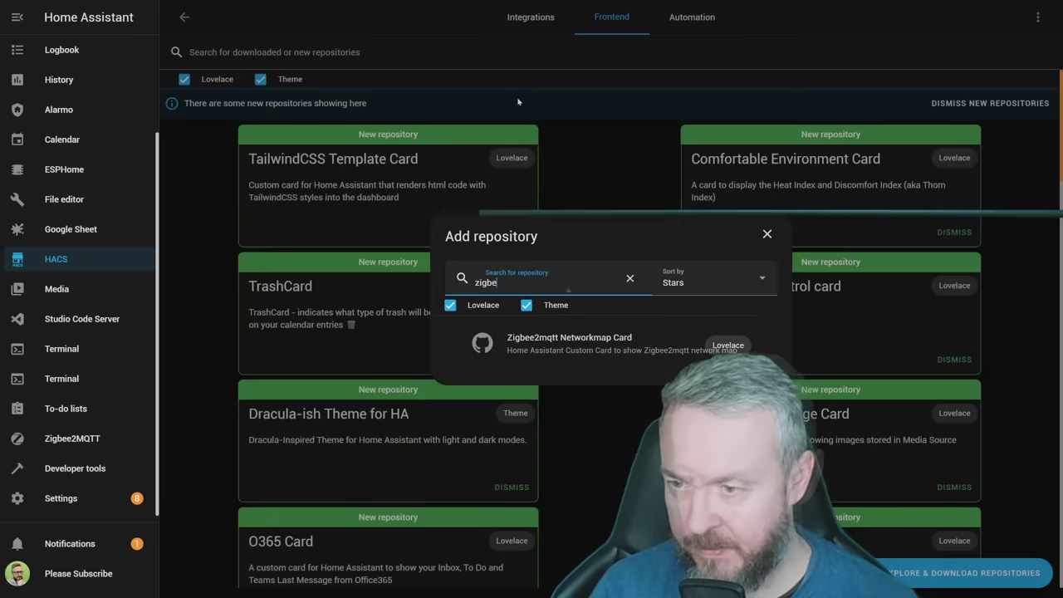
{"action": "left_click", "coordinate": [570, 342]}
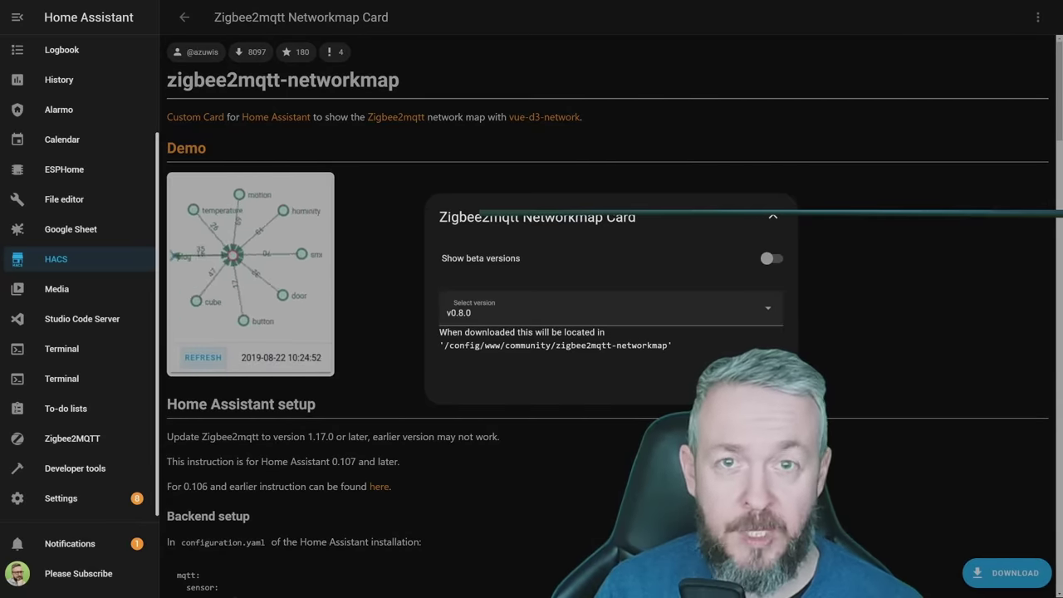
{"action": "left_click", "coordinate": [747, 384]}
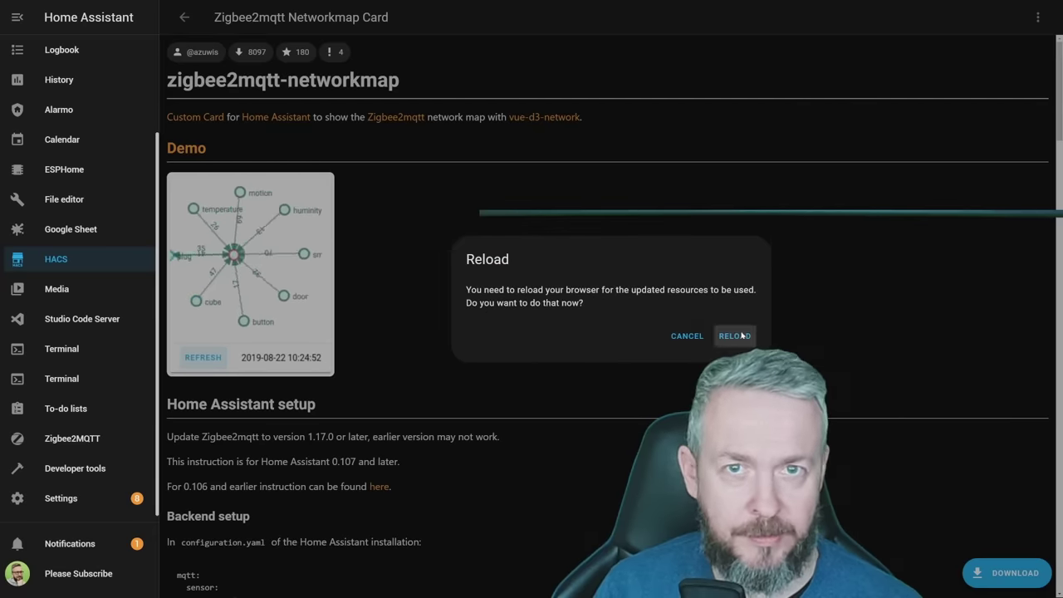
Reload, then select the /hacsfiles/zigbee2mqtt-networkmap/zigbee2mqtt-networkmap.js path under Frontend setup.
{"action": "left_click", "coordinate": [735, 335]}
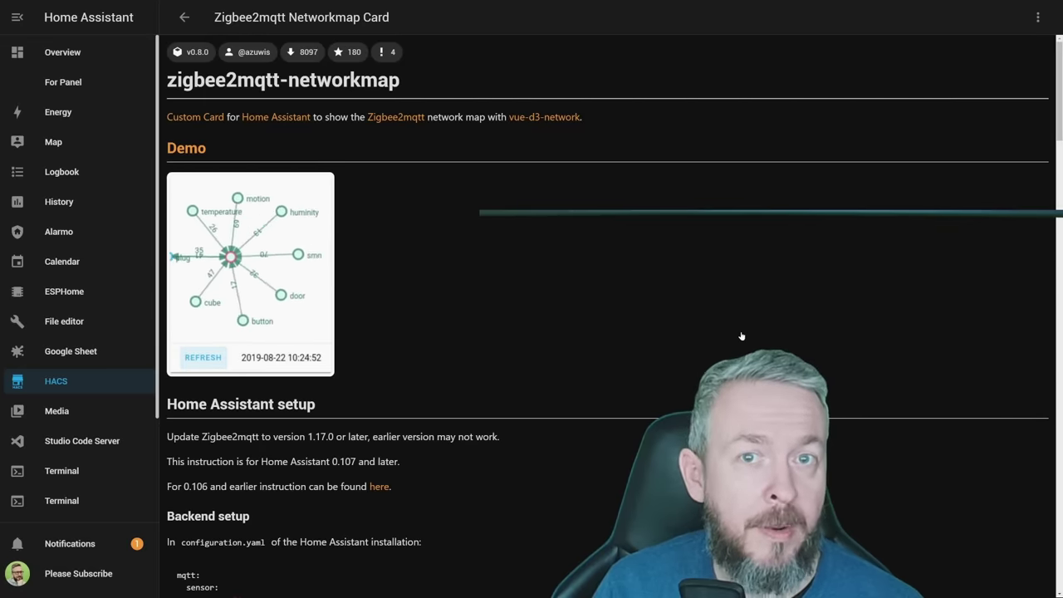
{"action": "scroll", "coordinate": [742, 336], "scroll_direction": "down", "scroll_amount": 5}
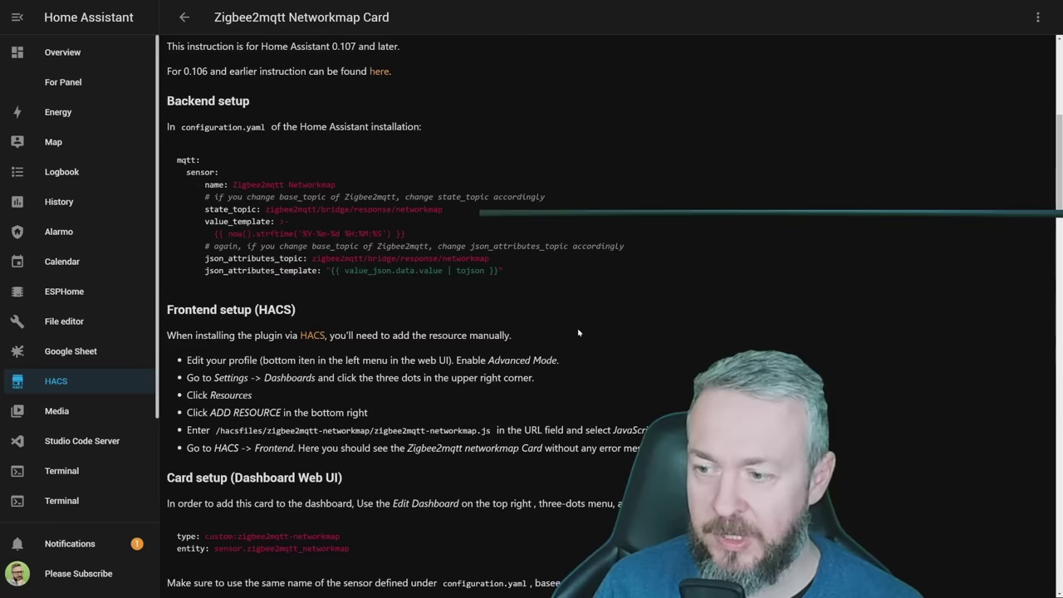
{"action": "scroll", "coordinate": [260, 352], "scroll_direction": "down", "scroll_amount": 1}
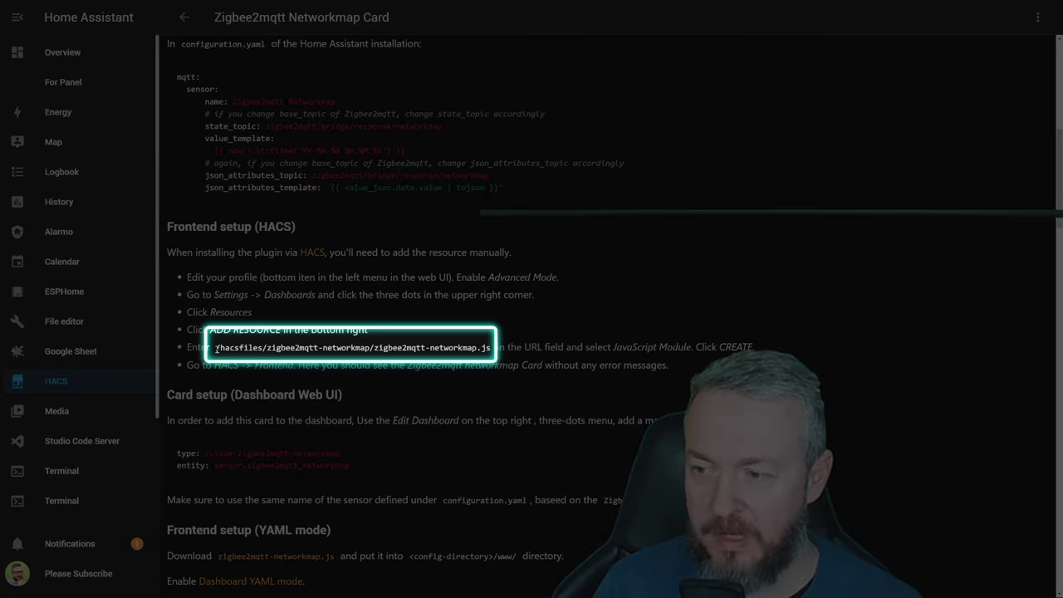
{"action": "left_click_drag", "start_coordinate": [214, 349], "coordinate": [490, 348]}
{"action": "key", "text": "ctrl+c"}
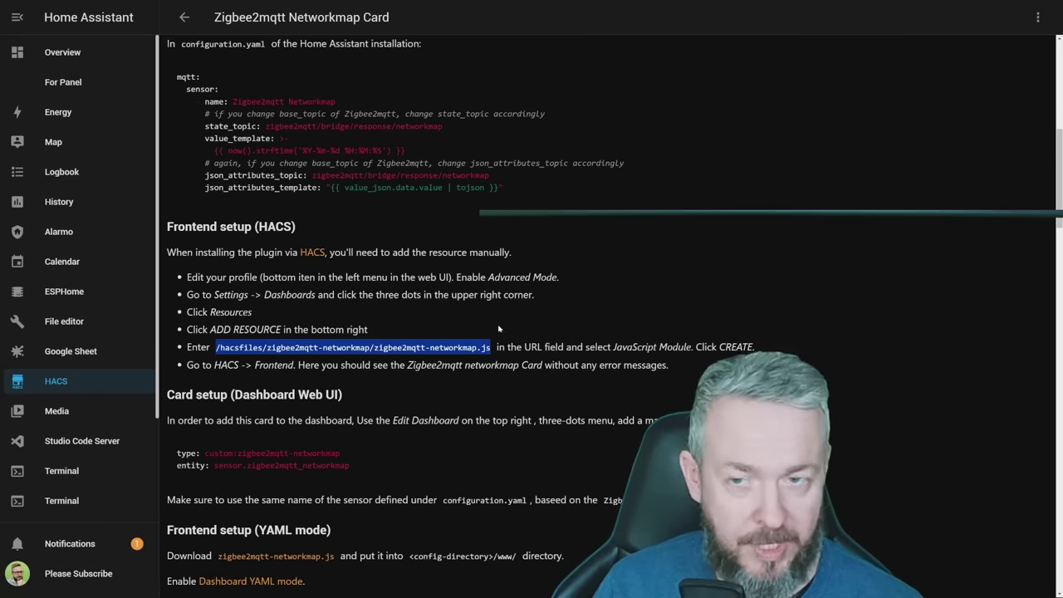
Put the Overview dashboard into edit mode and open Manage resources.
{"action": "left_click", "coordinate": [82, 62]}
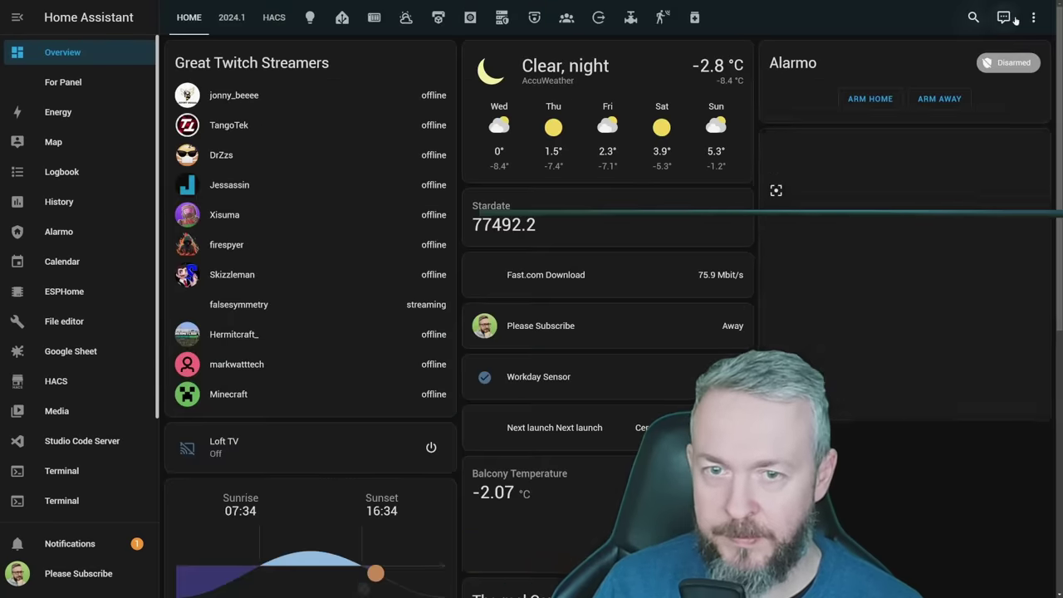
{"action": "left_click", "coordinate": [1033, 18]}
{"action": "left_click", "coordinate": [1025, 52]}
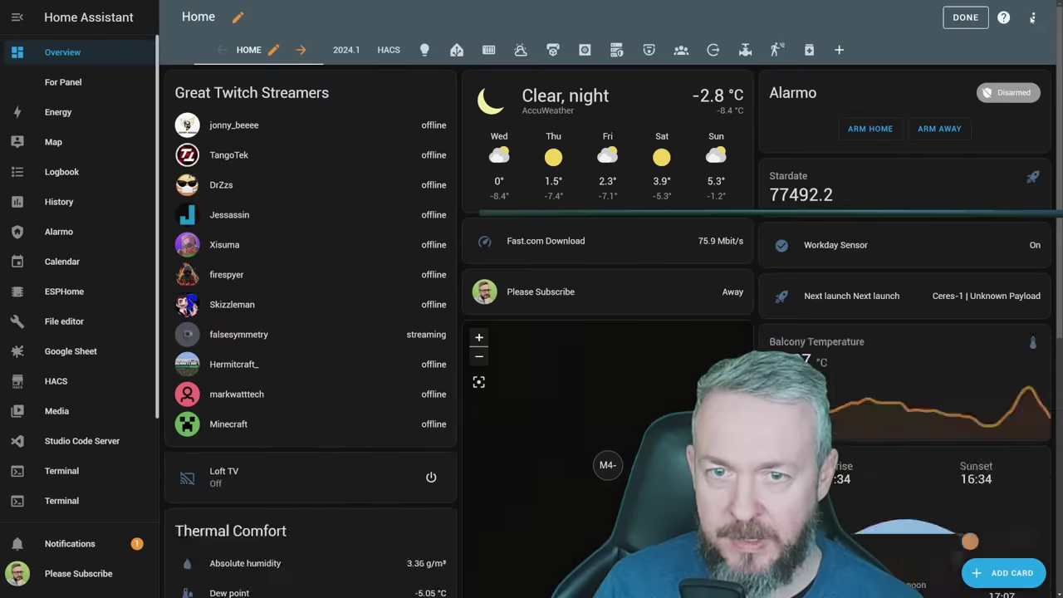
{"action": "left_click", "coordinate": [1034, 17]}
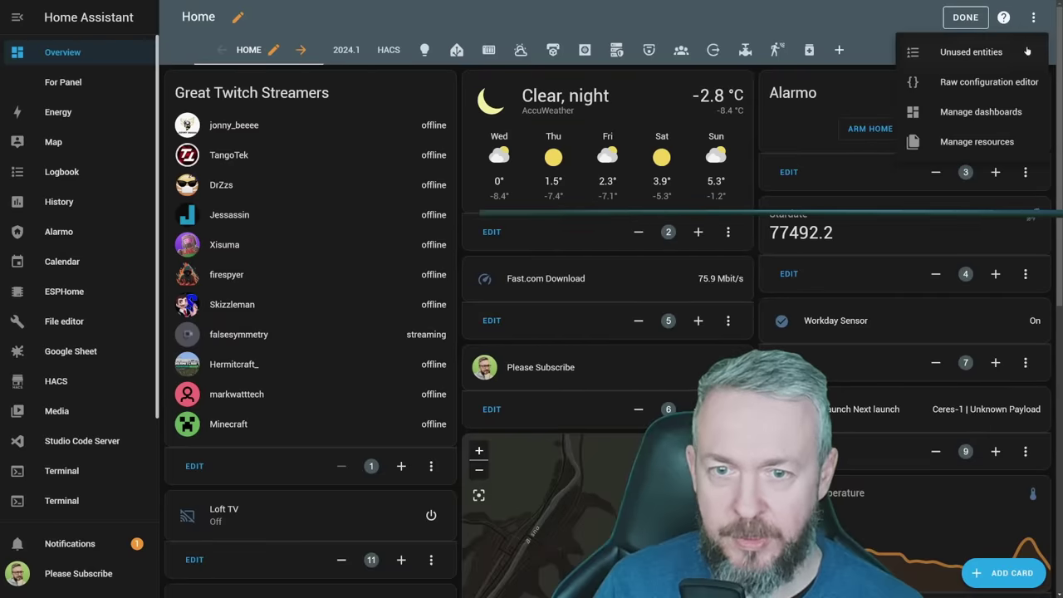
{"action": "left_click", "coordinate": [1002, 141]}
Add the pasted networkmap path as a JavaScript module resource and refresh the page.
{"action": "left_click", "coordinate": [1006, 581]}
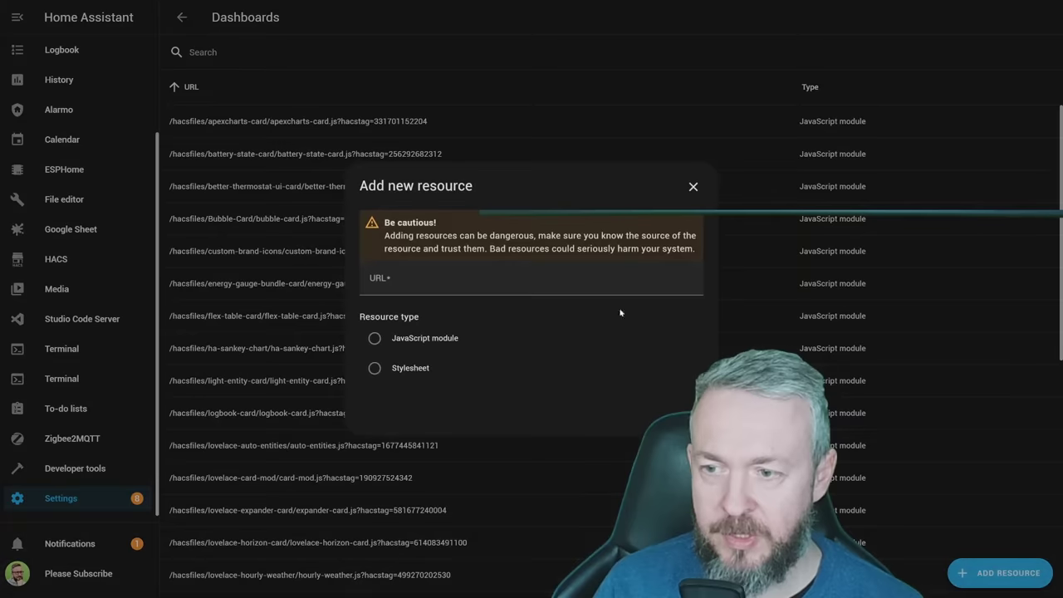
{"action": "left_click", "coordinate": [531, 287]}
{"action": "key", "text": "ctrl+v"}
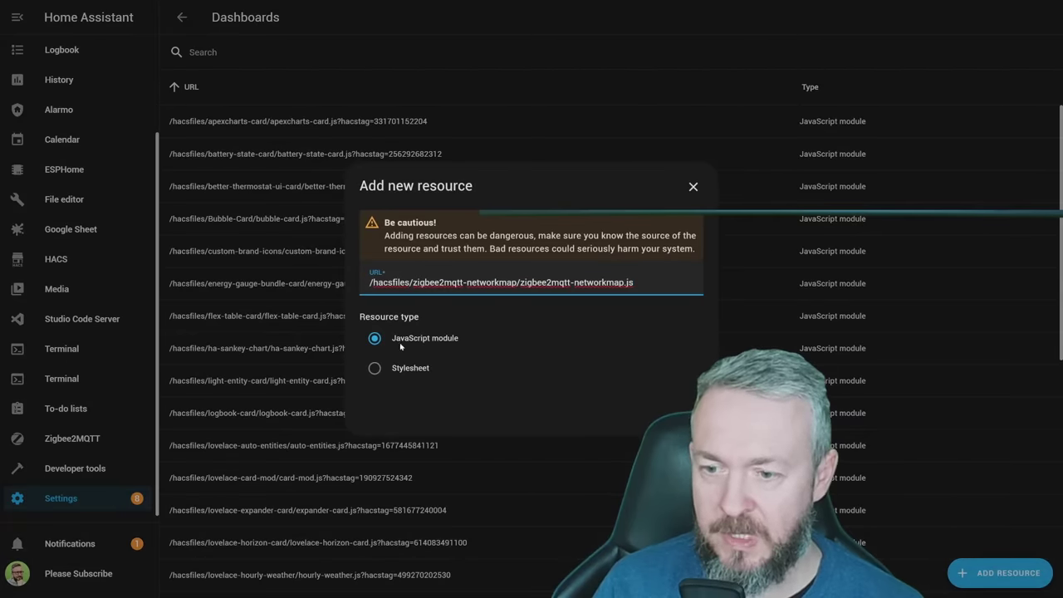
{"action": "key", "text": "Return"}
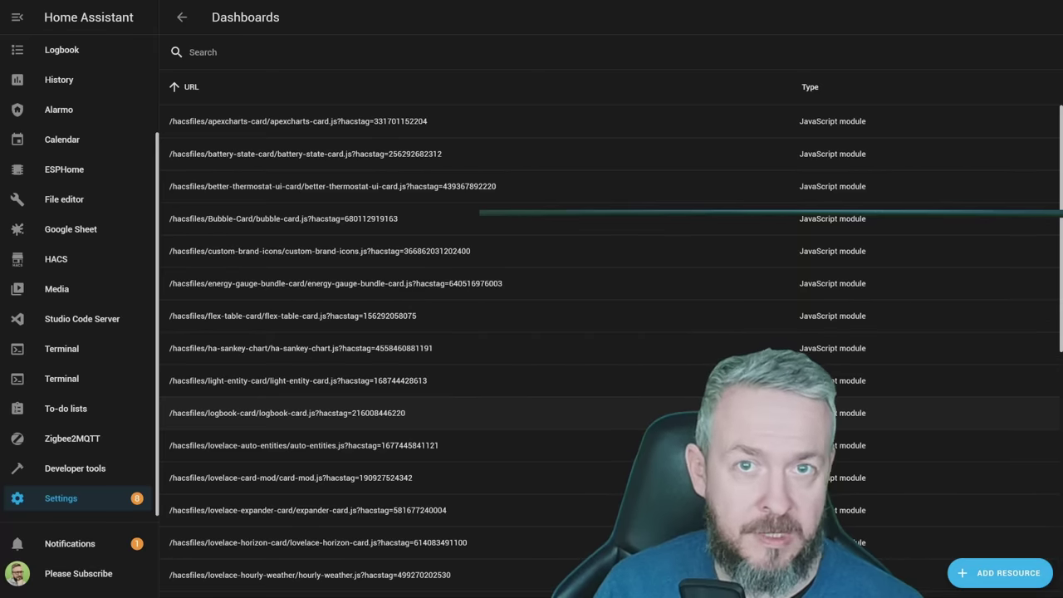
{"action": "key", "text": "F5"}
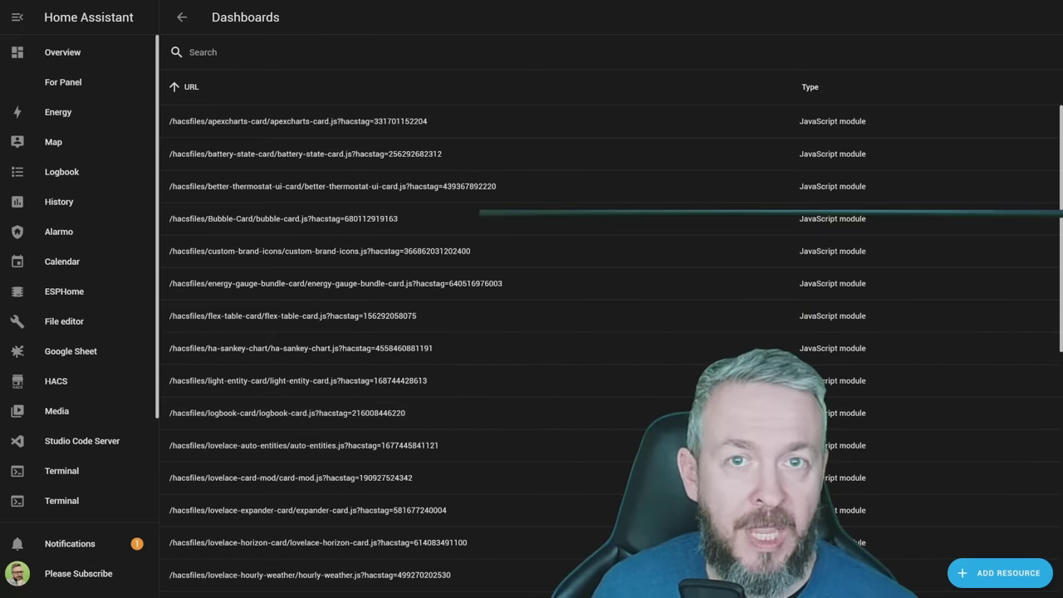
In mqtt.yaml, remove the duplicate mqtt: and sensor: lines from the pasted Networkmap sensor block.
{"action": "left_click", "coordinate": [78, 445]}
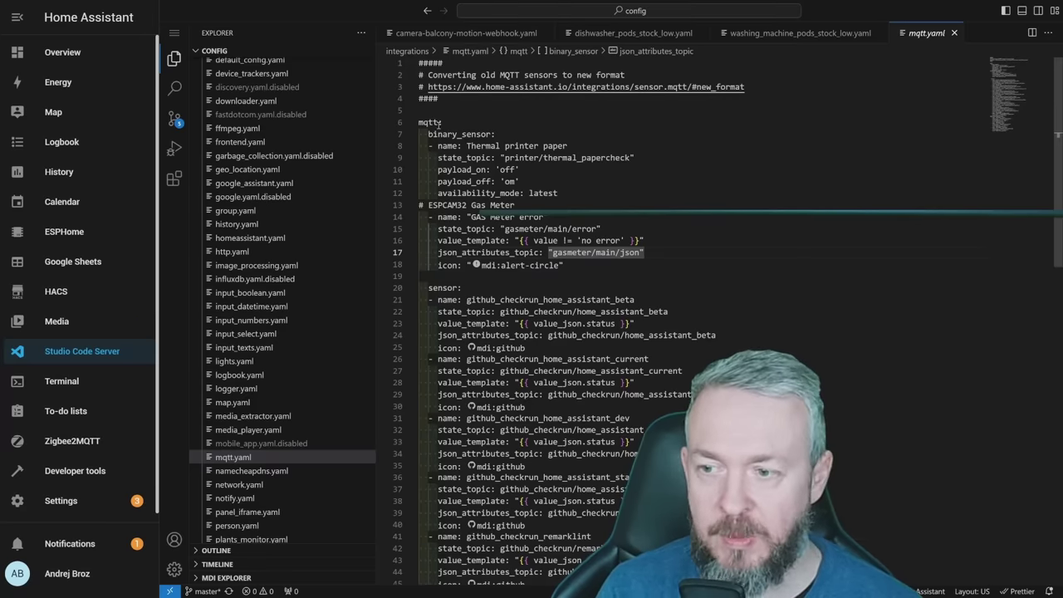
{"action": "scroll", "coordinate": [554, 312], "scroll_direction": "down", "scroll_amount": 10}
{"action": "left_click_drag", "start_coordinate": [482, 355], "coordinate": [384, 343]}
{"action": "key", "text": "BackSpace"}
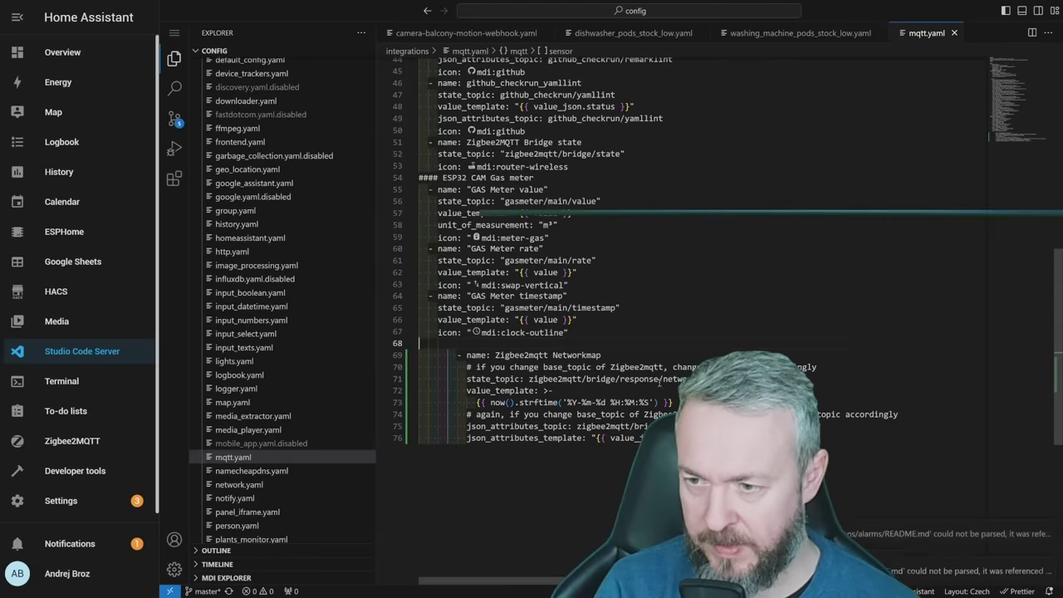
{"action": "left_click_drag", "start_coordinate": [664, 449], "coordinate": [448, 354]}
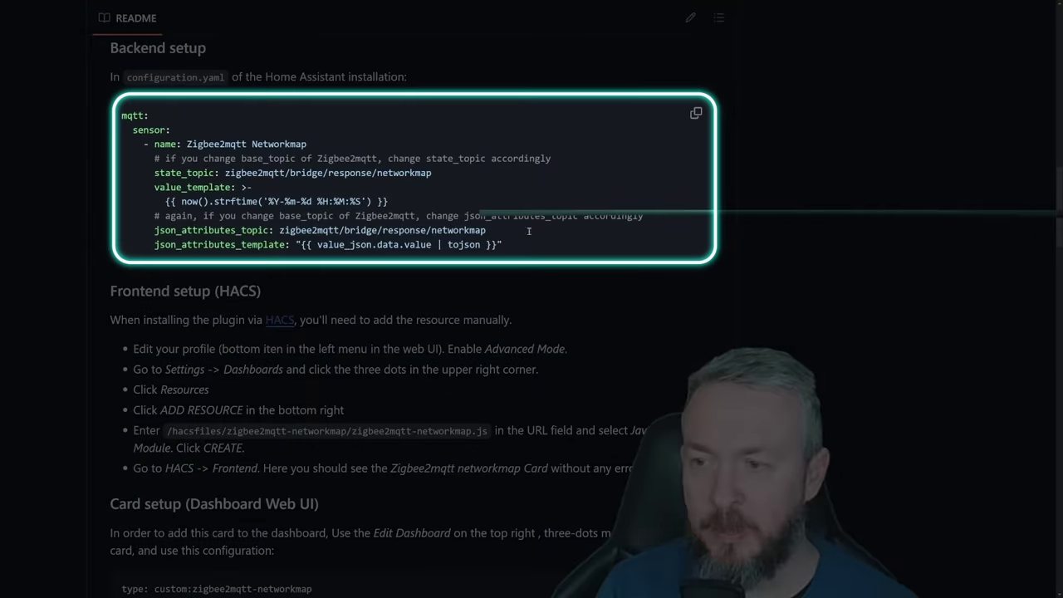
{"action": "left_click", "coordinate": [696, 113]}
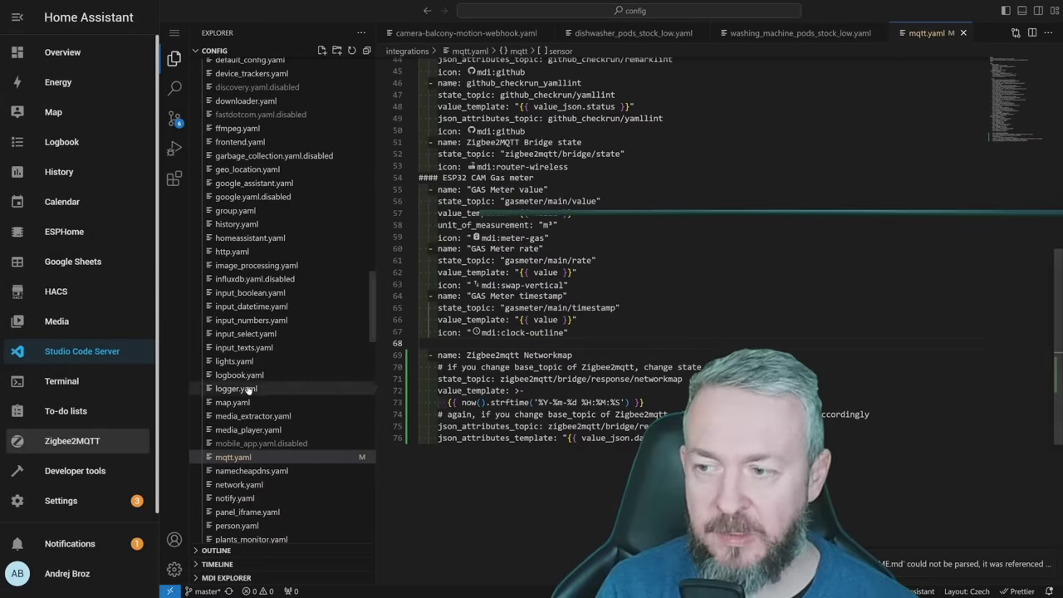
{"action": "left_click", "coordinate": [456, 476]}
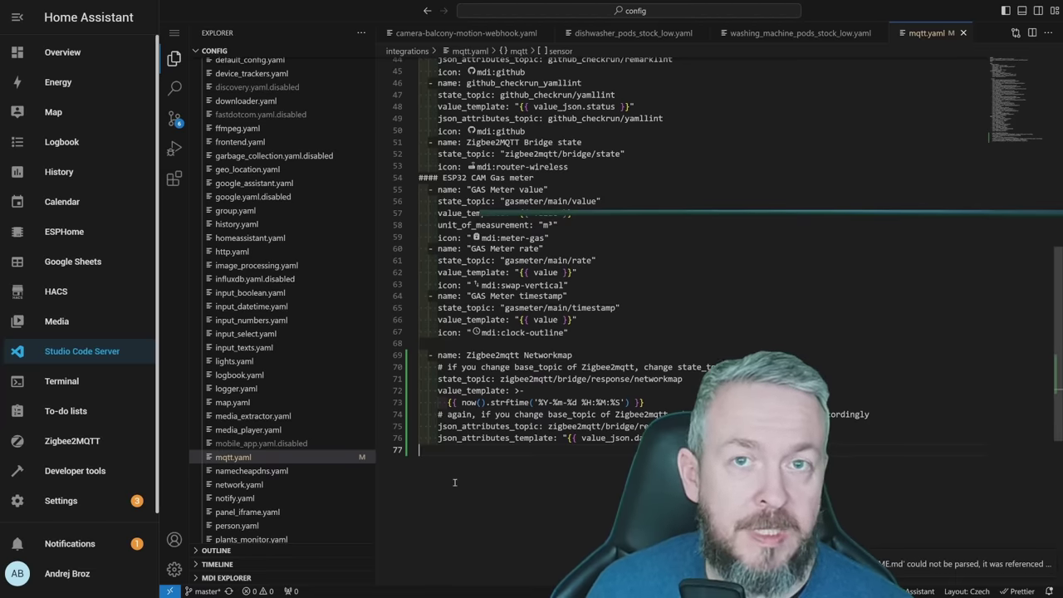
Check the configuration under Developer tools YAML and restart Home Assistant.
{"action": "left_click", "coordinate": [75, 470]}
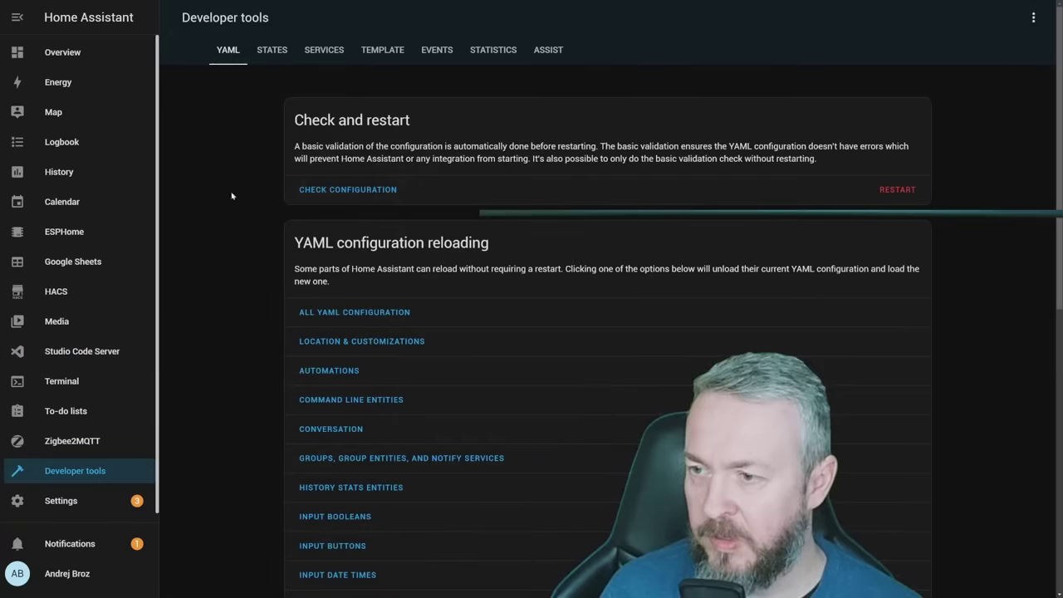
{"action": "left_click", "coordinate": [348, 226]}
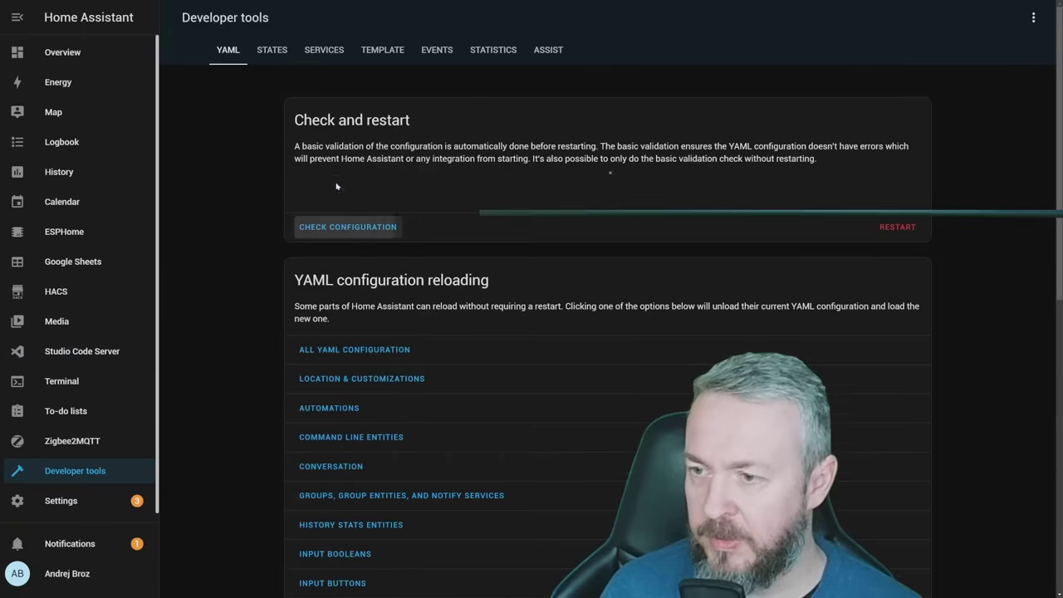
{"action": "left_click", "coordinate": [908, 224]}
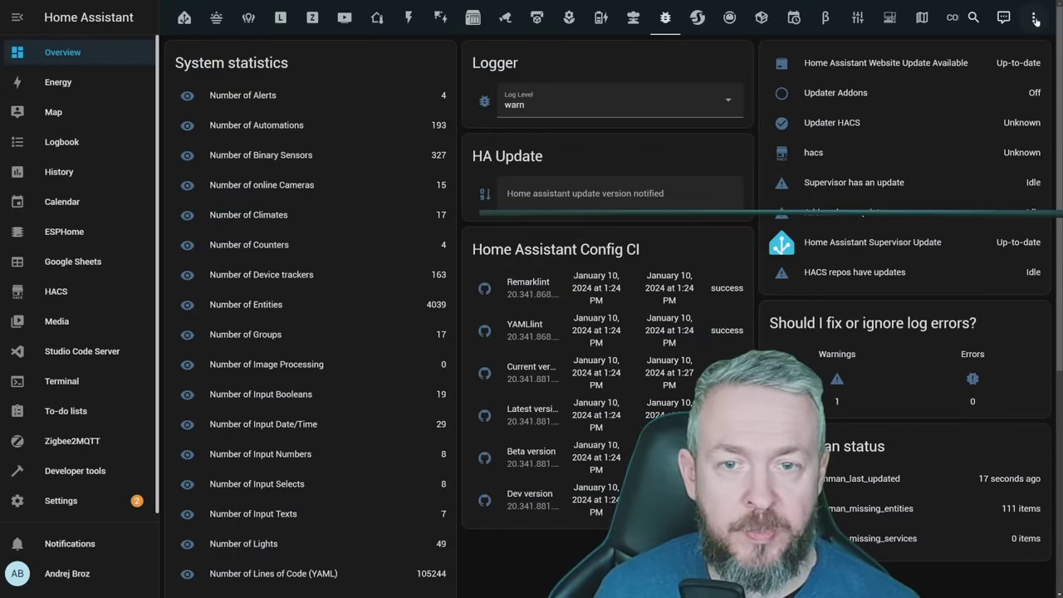
Add a Manual card with the custom:zigbee2mqtt-networkmap YAML for sensor.zigbee2mqtt_networkmap and save.
{"action": "left_click", "coordinate": [1035, 20]}
{"action": "left_click", "coordinate": [1022, 52]}
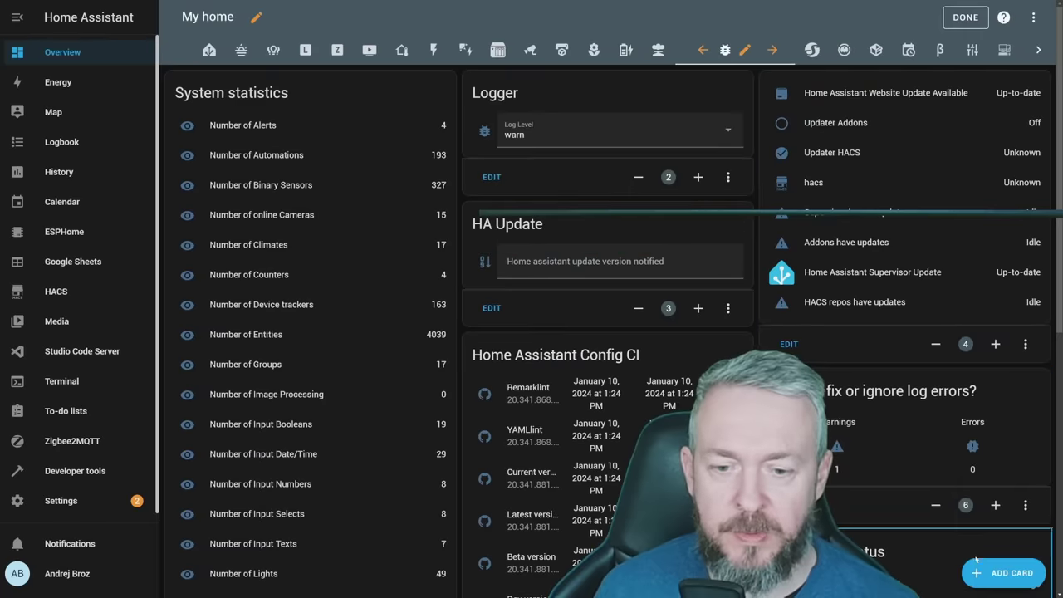
{"action": "left_click", "coordinate": [985, 567]}
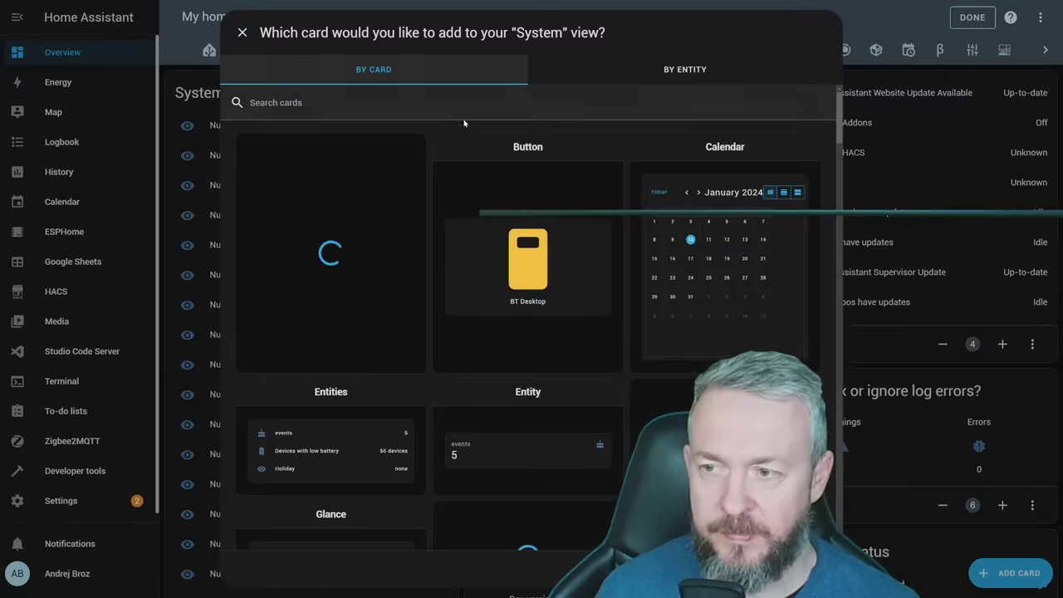
{"action": "left_click", "coordinate": [462, 108]}
{"action": "type", "text": "manu"}
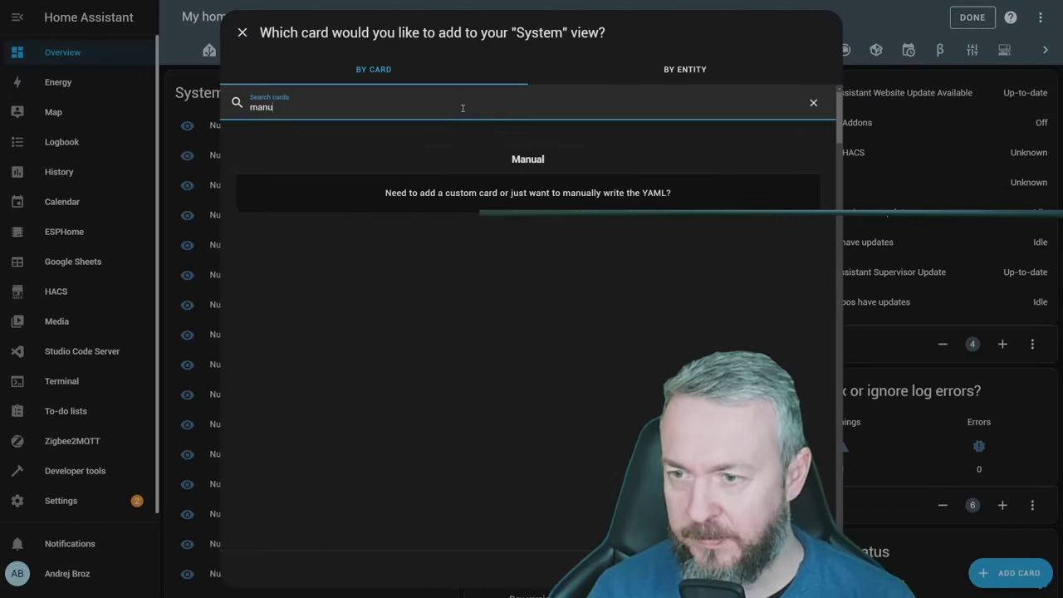
{"action": "left_click", "coordinate": [477, 193]}
{"action": "key", "text": "ctrl+a"}
{"action": "key", "text": "ctrl+v"}
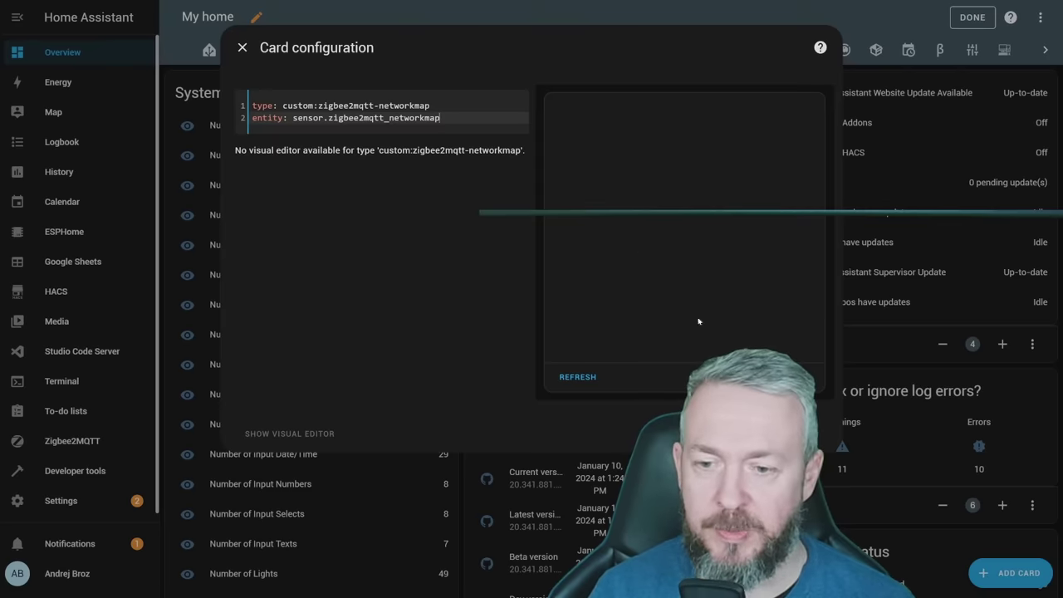
{"action": "key", "text": "ctrl+s"}
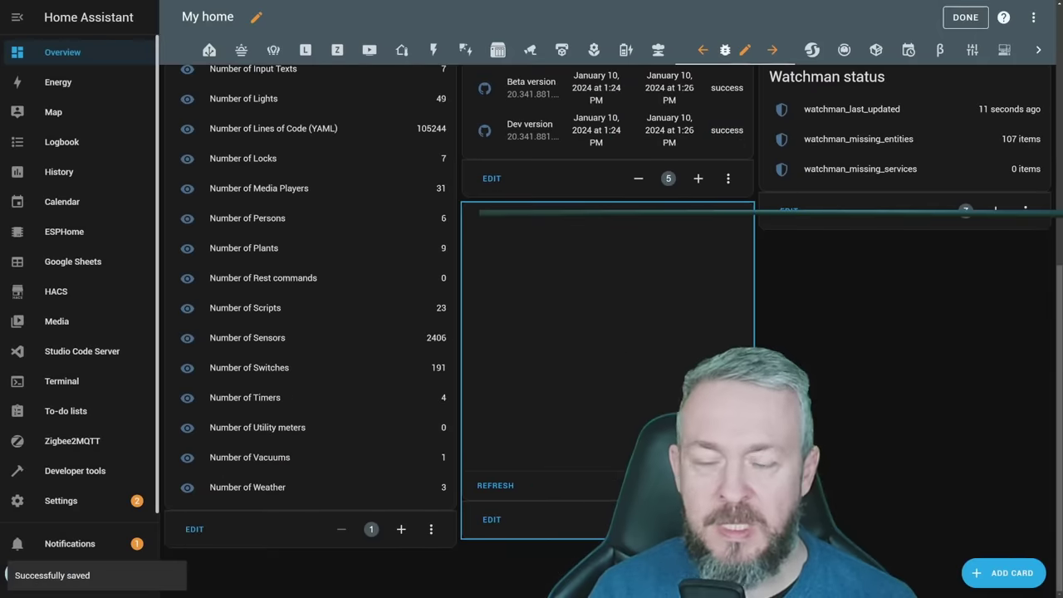
Refresh the network map card so it renders the Zigbee mesh map.
{"action": "left_click", "coordinate": [499, 488]}
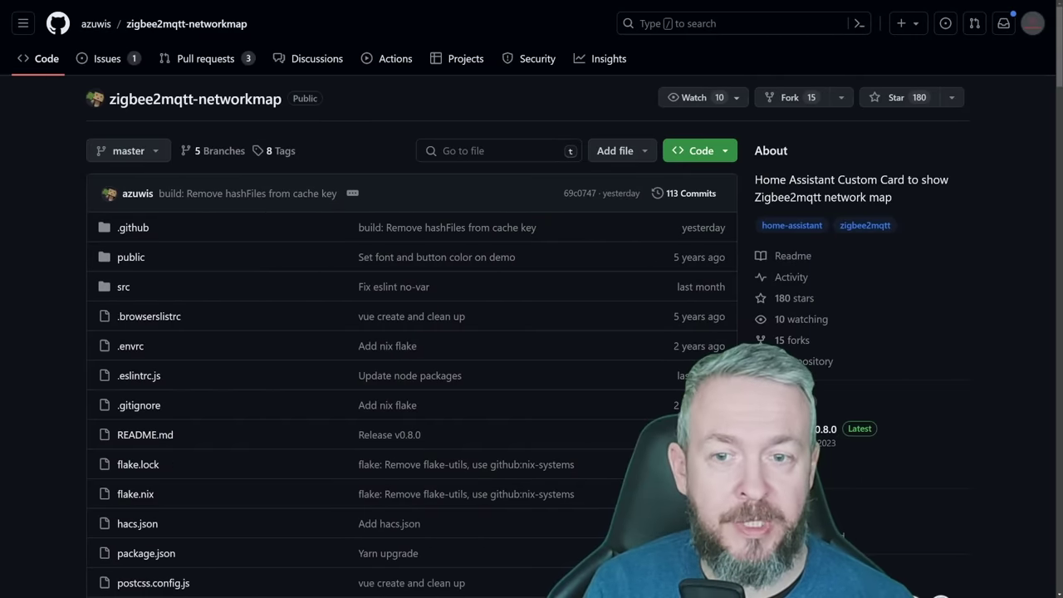
Star the zigbee2mqtt-networkmap repository on GitHub.
{"action": "left_click", "coordinate": [869, 99]}
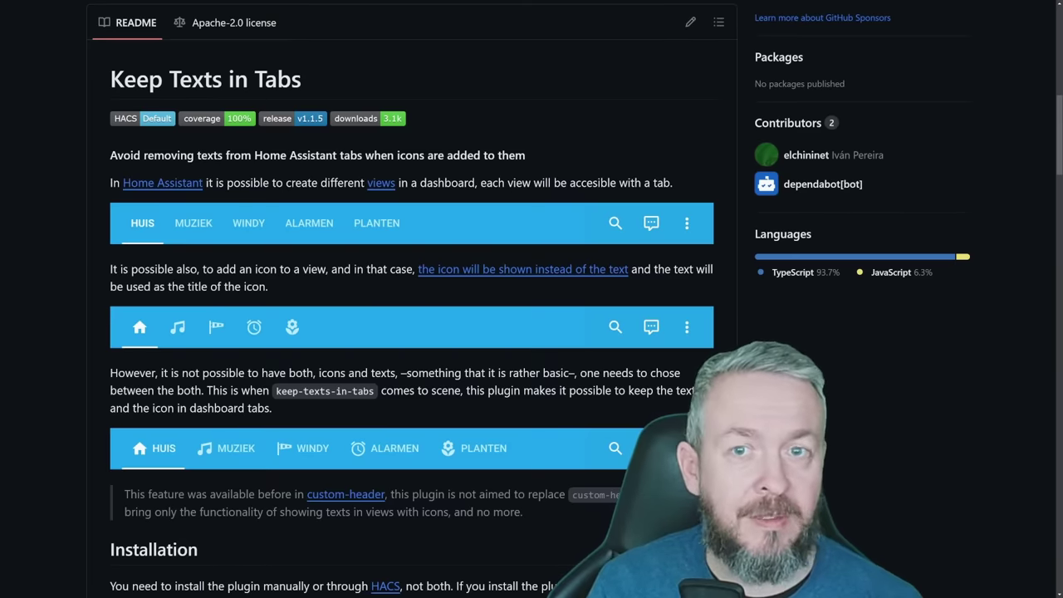
Scroll the Keep Texts in Tabs README down to its Installation section.
{"action": "scroll", "coordinate": [411, 332], "scroll_direction": "down", "scroll_amount": 1}
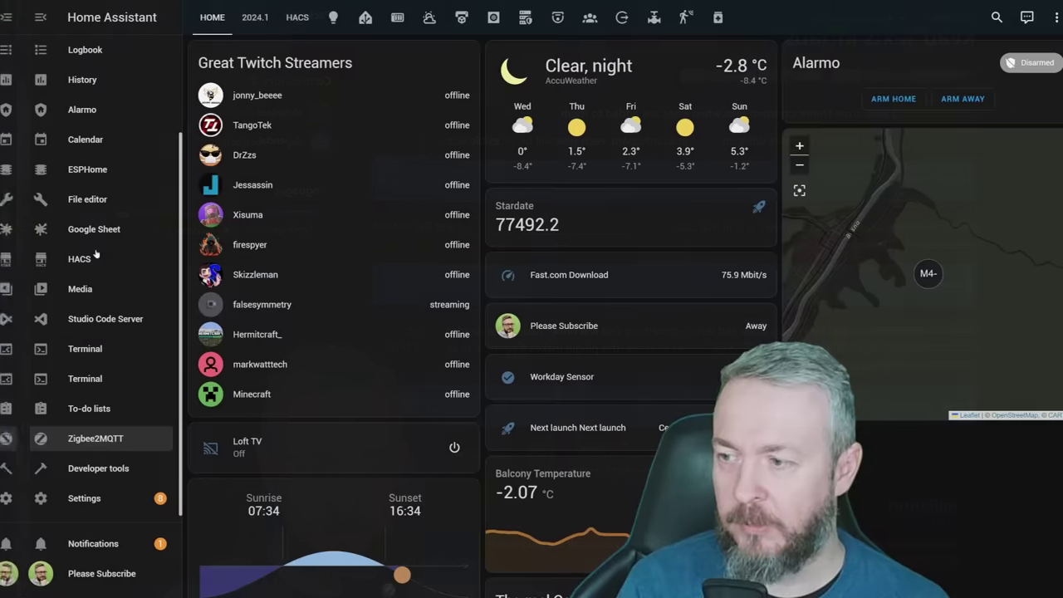
Search HACS for 'keep', download Keep Texts in Tabs v1.1.5, and reload.
{"action": "left_click", "coordinate": [70, 257]}
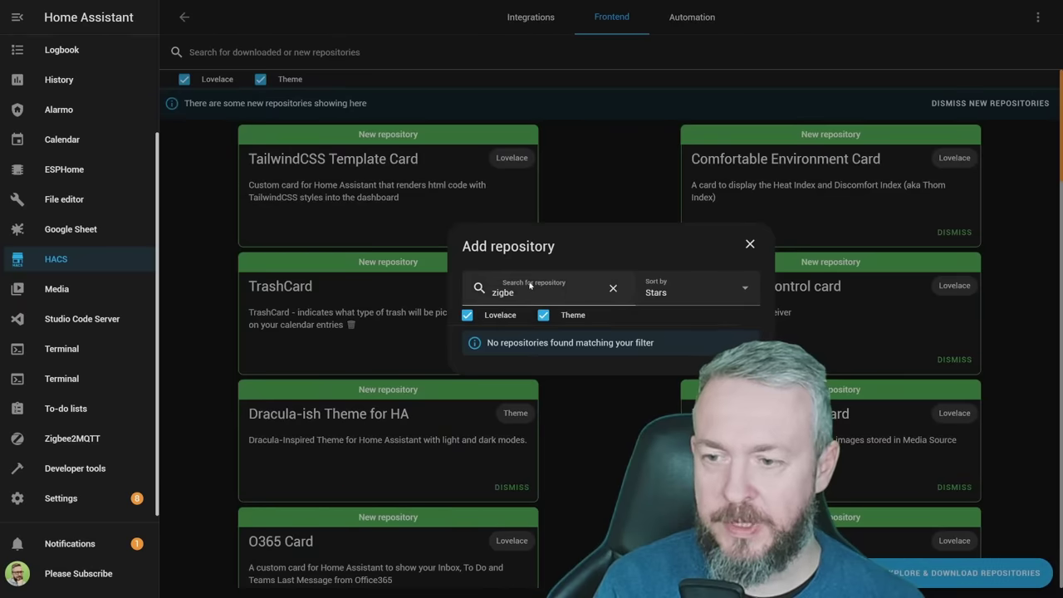
{"action": "key", "text": "ctrl+a"}
{"action": "type", "text": "keep"}
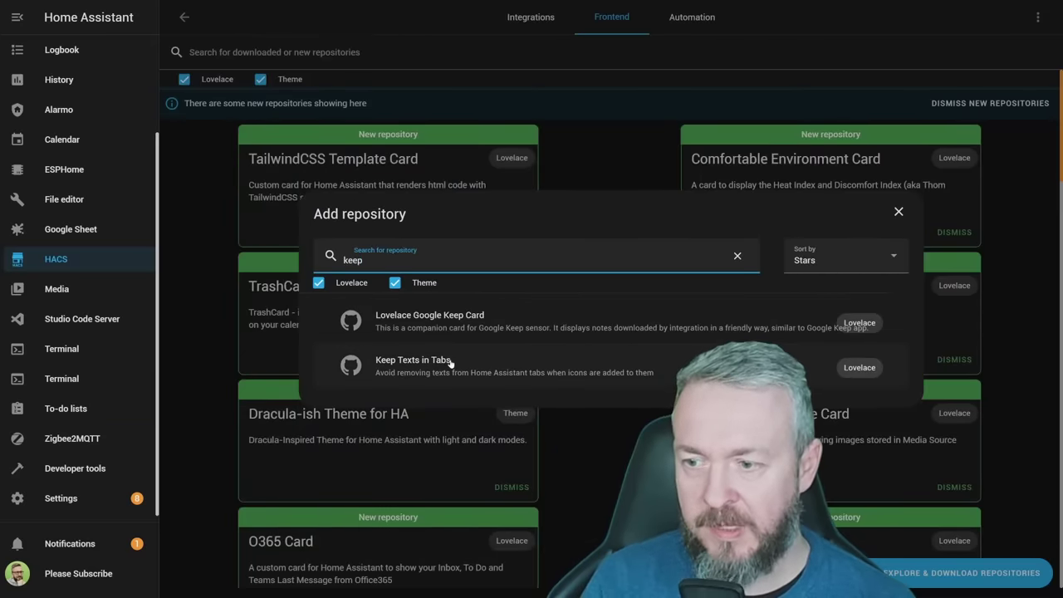
{"action": "left_click", "coordinate": [453, 362]}
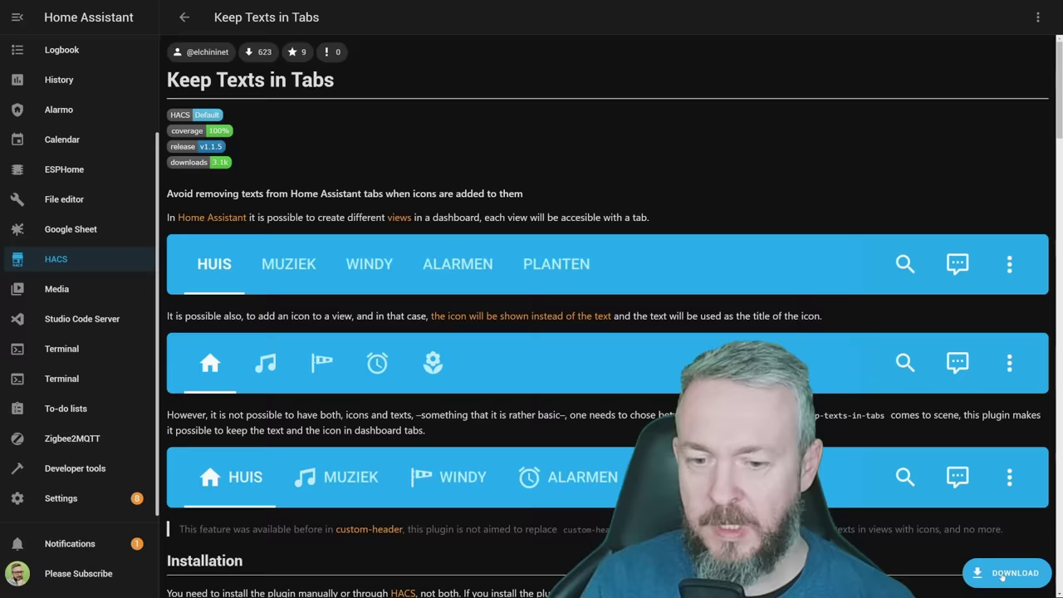
{"action": "left_click", "coordinate": [1007, 573]}
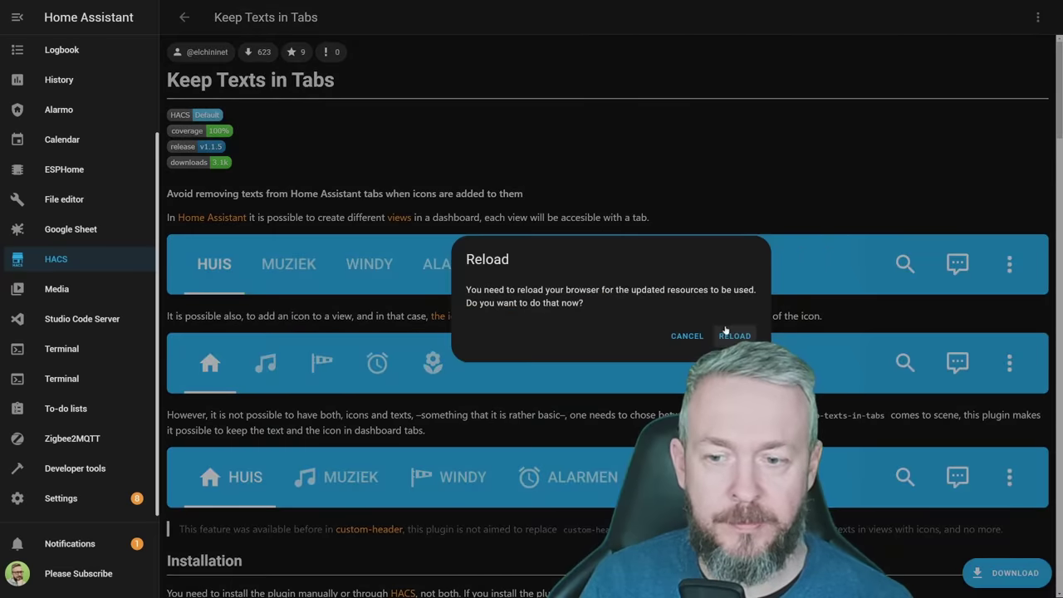
{"action": "left_click", "coordinate": [725, 331]}
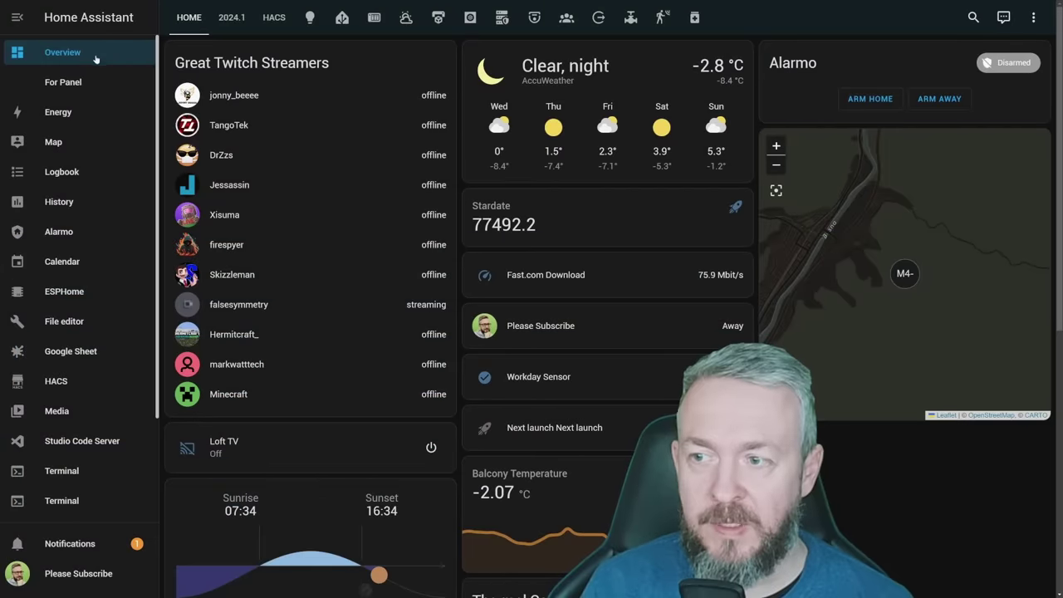
In the raw configuration editor, add 'keep_texts_in_tabs: enabled: true' below the title and save.
{"action": "left_click", "coordinate": [1035, 18]}
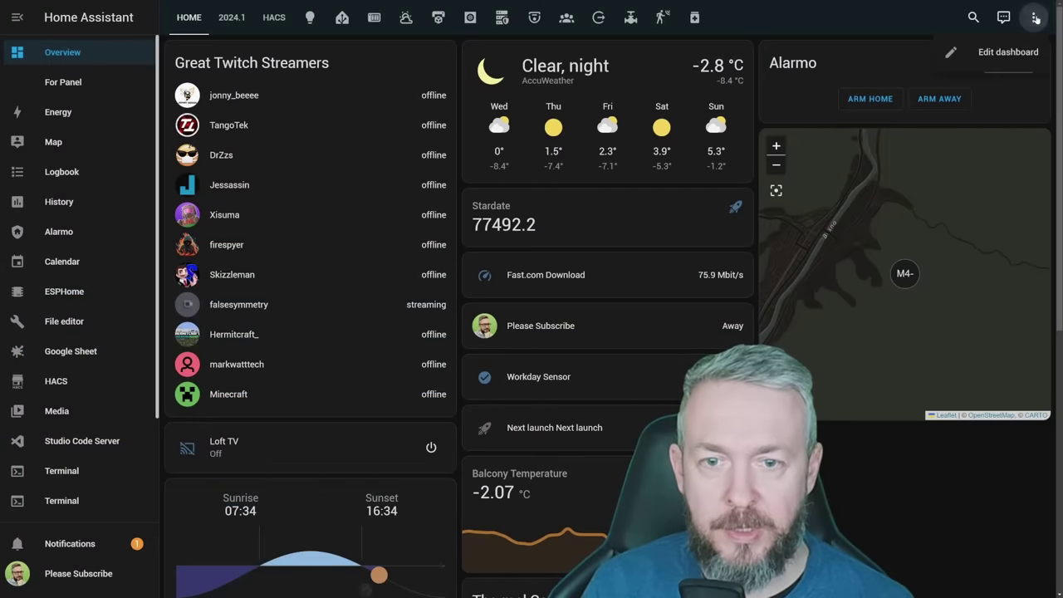
{"action": "left_click", "coordinate": [1019, 56]}
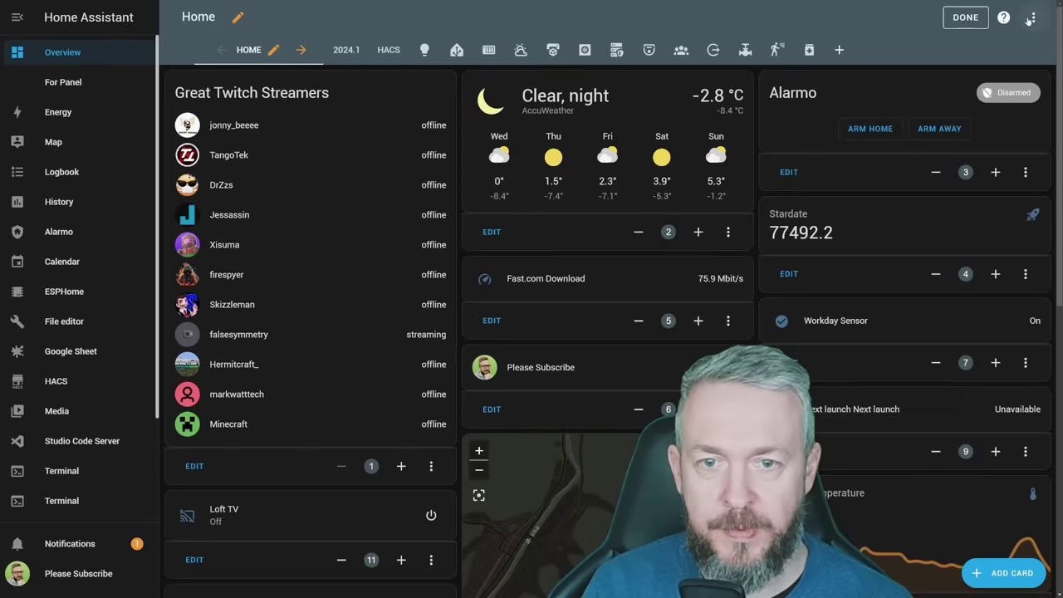
{"action": "left_click", "coordinate": [1034, 18]}
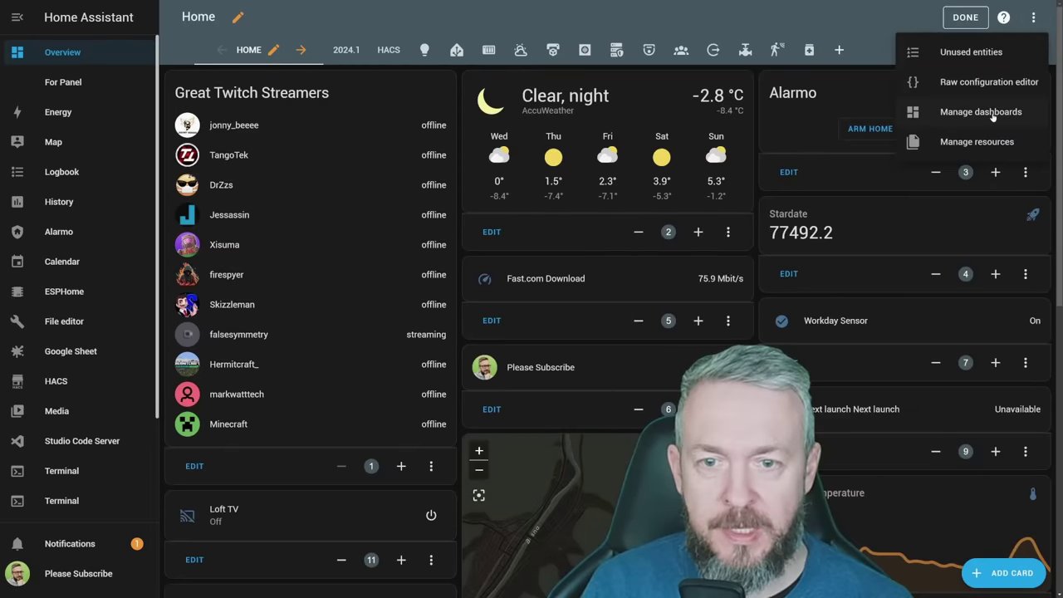
{"action": "left_click", "coordinate": [985, 84]}
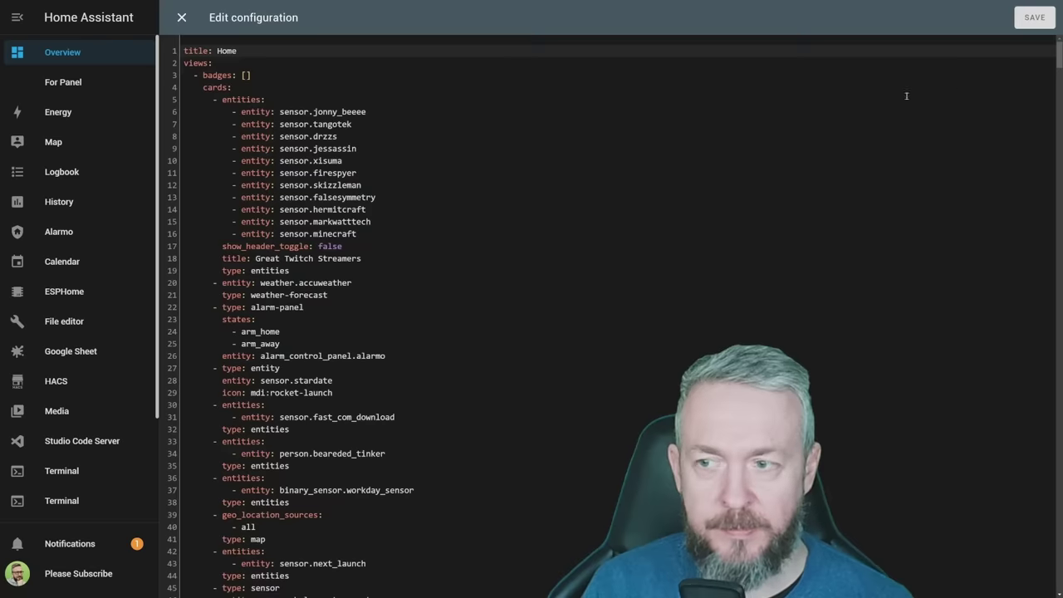
{"action": "left_click", "coordinate": [298, 47]}
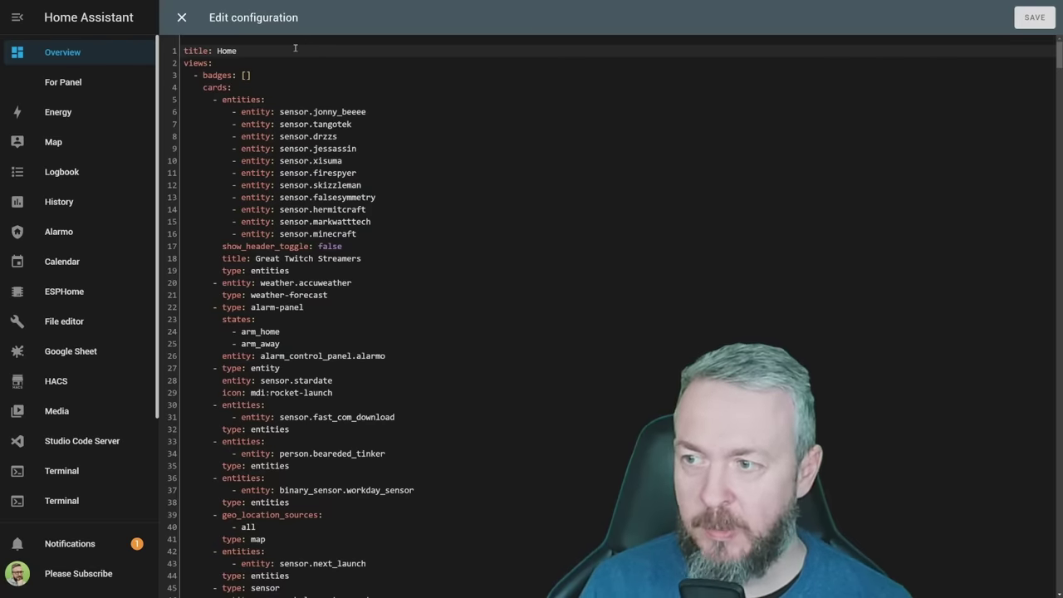
{"action": "key", "text": "Return"}
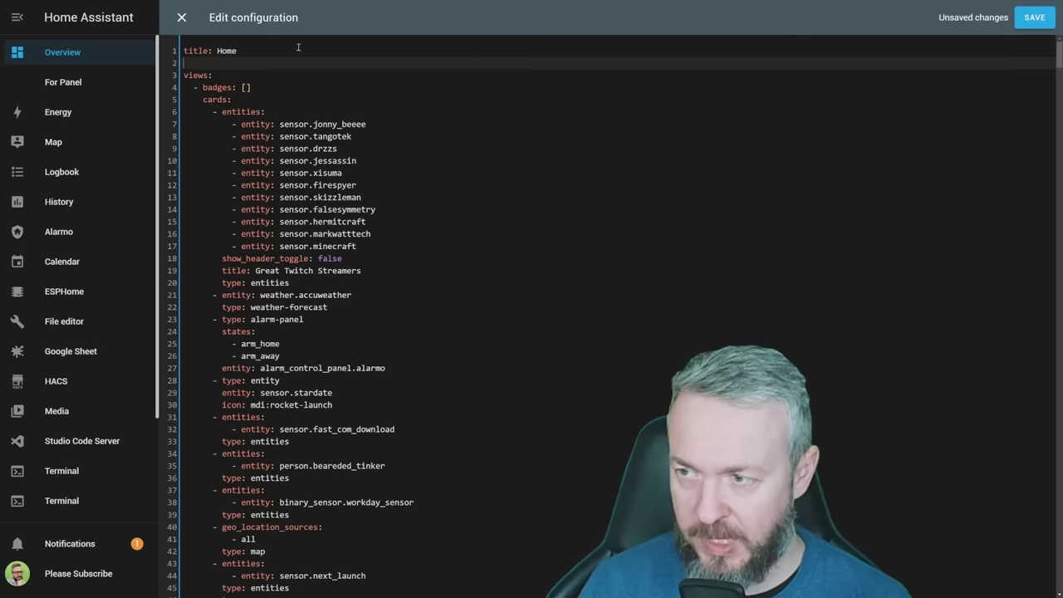
{"action": "type", "text": "keep_texts_in_tabs:   enabled: true"}
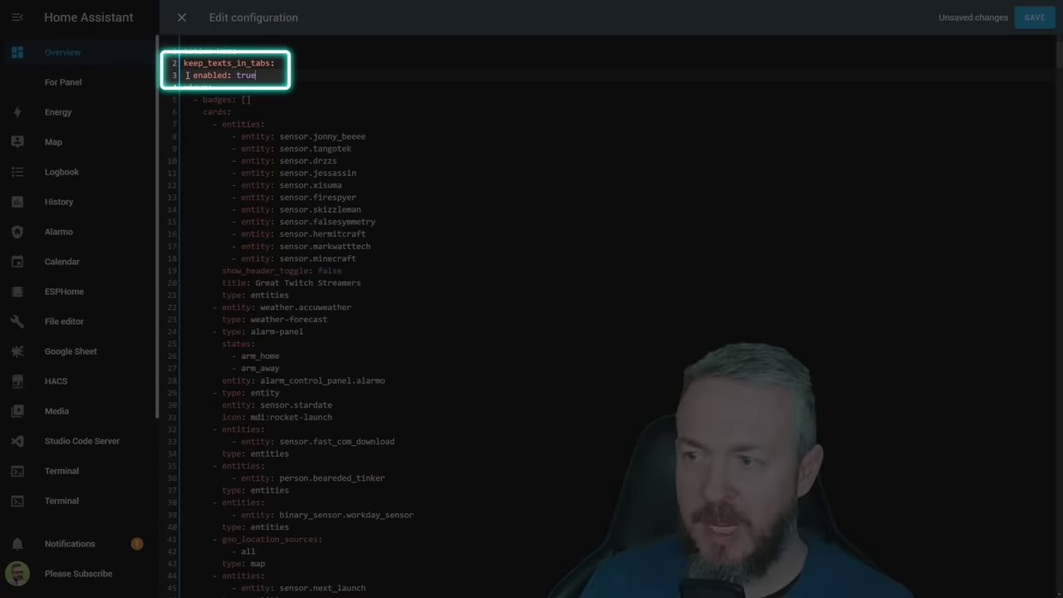
{"action": "key", "text": "ctrl+s"}
Return to the Home dashboard and scroll its tab bar right to view all named tabs.
{"action": "left_click", "coordinate": [181, 18]}
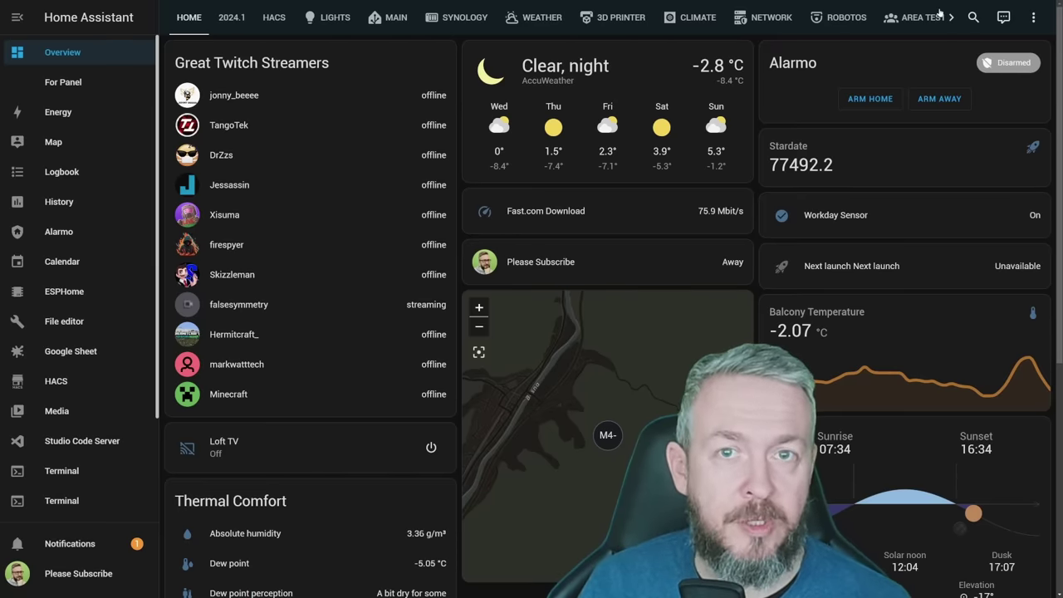
{"action": "left_click", "coordinate": [954, 18]}
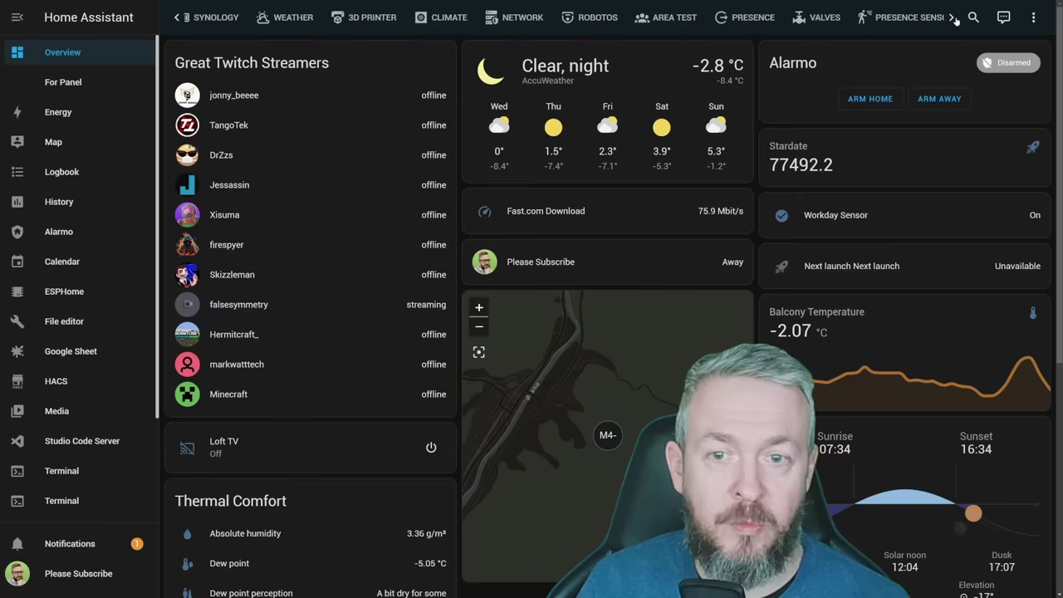
{"action": "left_click", "coordinate": [954, 18]}
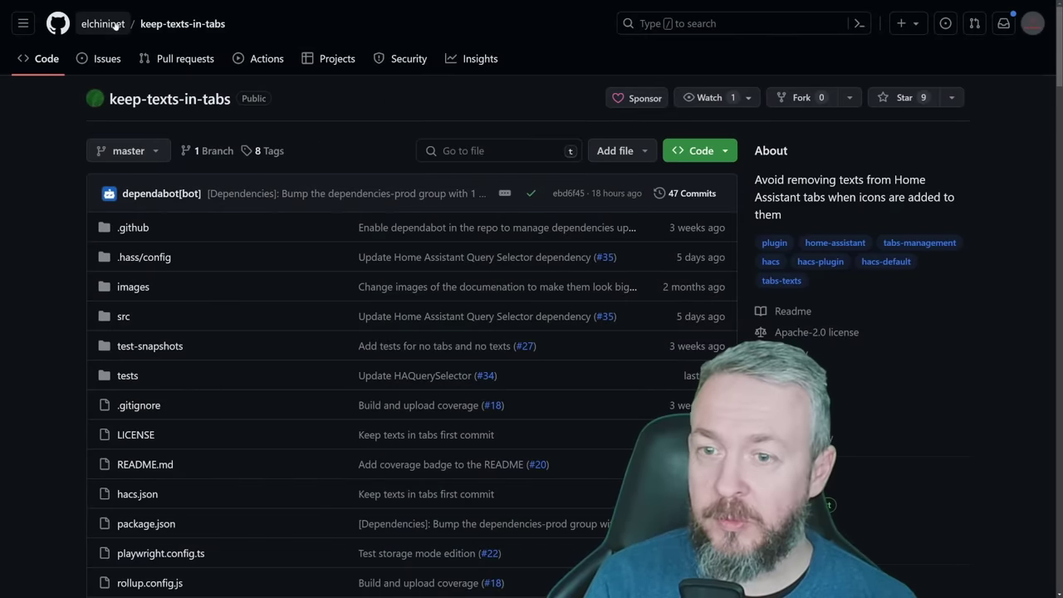
Star the keep-texts-in-tabs repository on GitHub.
{"action": "left_click", "coordinate": [889, 98]}
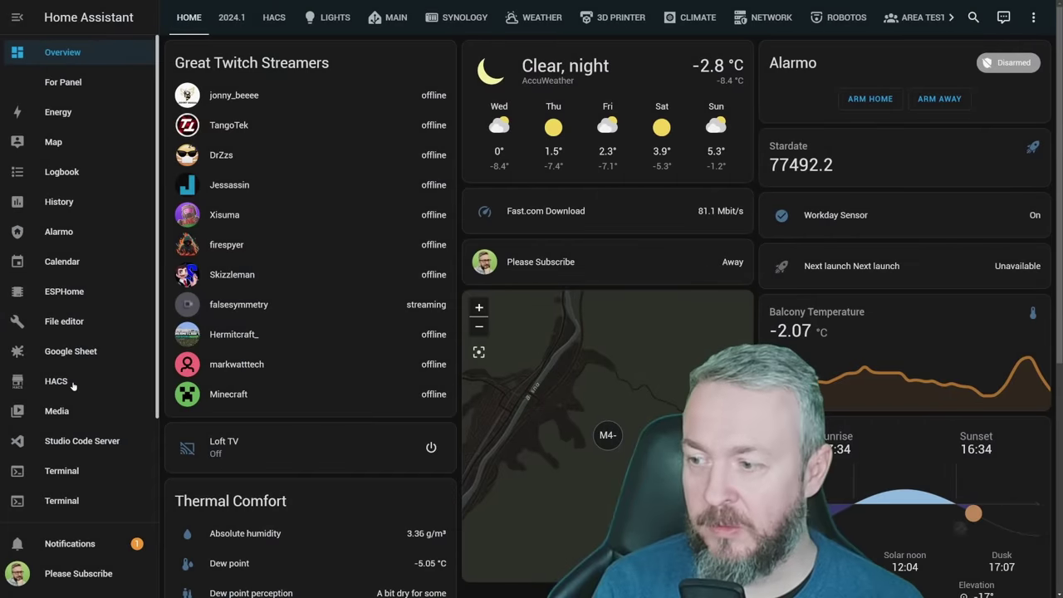
In HACS Integrations, search repositories for 'aver' and open the Average Sensor page.
{"action": "left_click", "coordinate": [66, 386]}
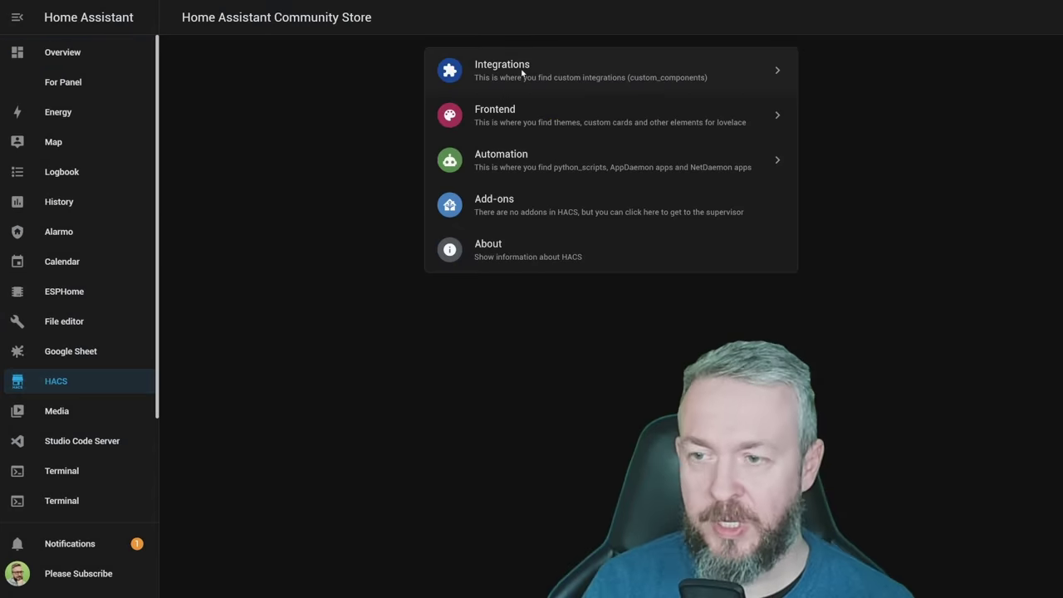
{"action": "left_click", "coordinate": [522, 75]}
{"action": "left_click", "coordinate": [961, 573]}
{"action": "type", "text": "avera"}
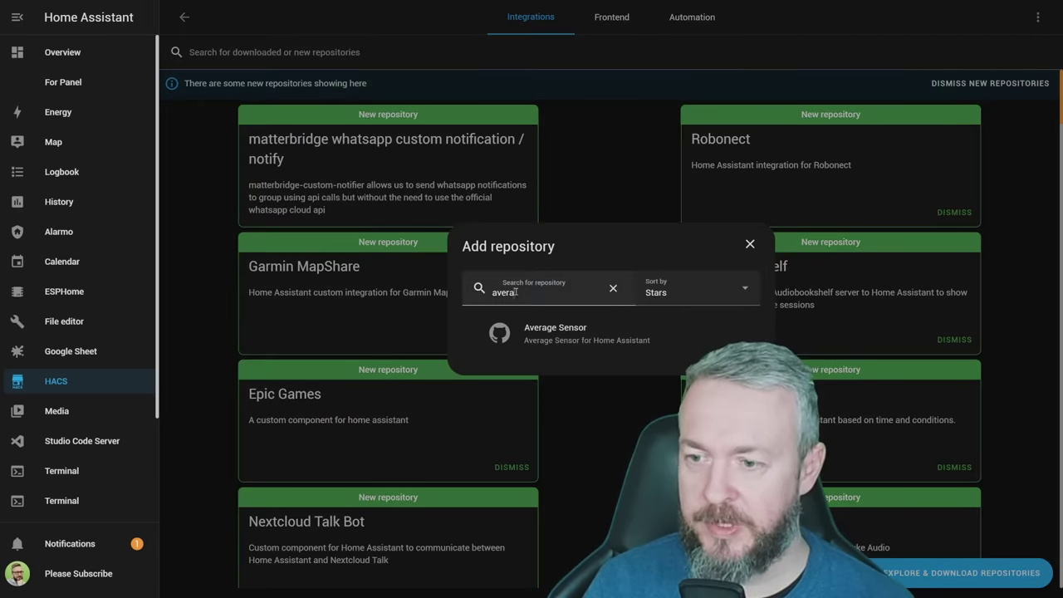
{"action": "key", "text": "BackSpace"}
{"action": "key", "text": "BackSpace"}
{"action": "key", "text": "BackSpace"}
{"action": "key", "text": "BackSpace"}
{"action": "key", "text": "BackSpace"}
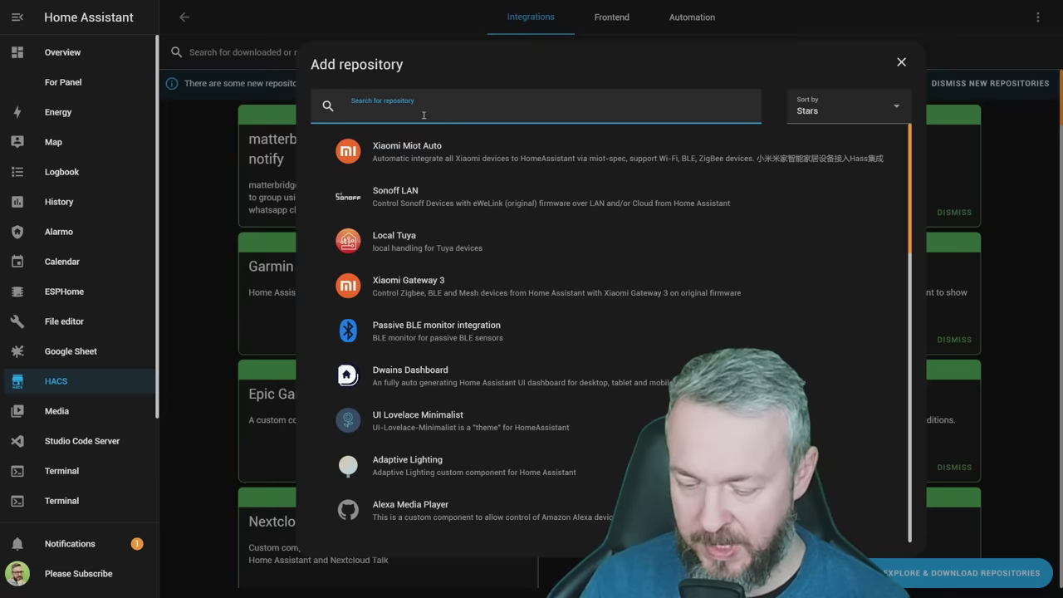
{"action": "type", "text": "aver"}
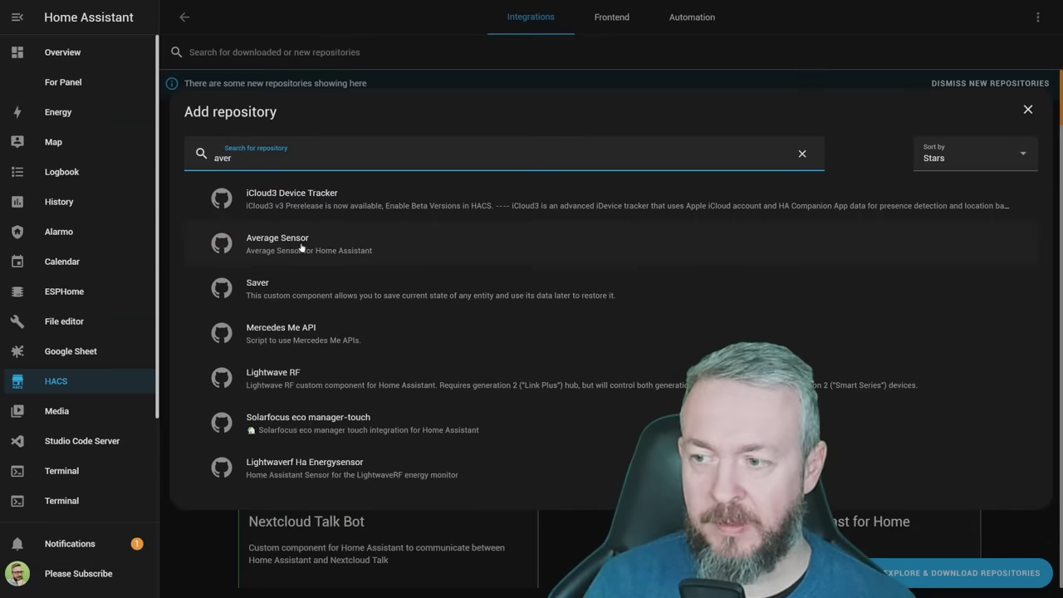
{"action": "left_click", "coordinate": [300, 242]}
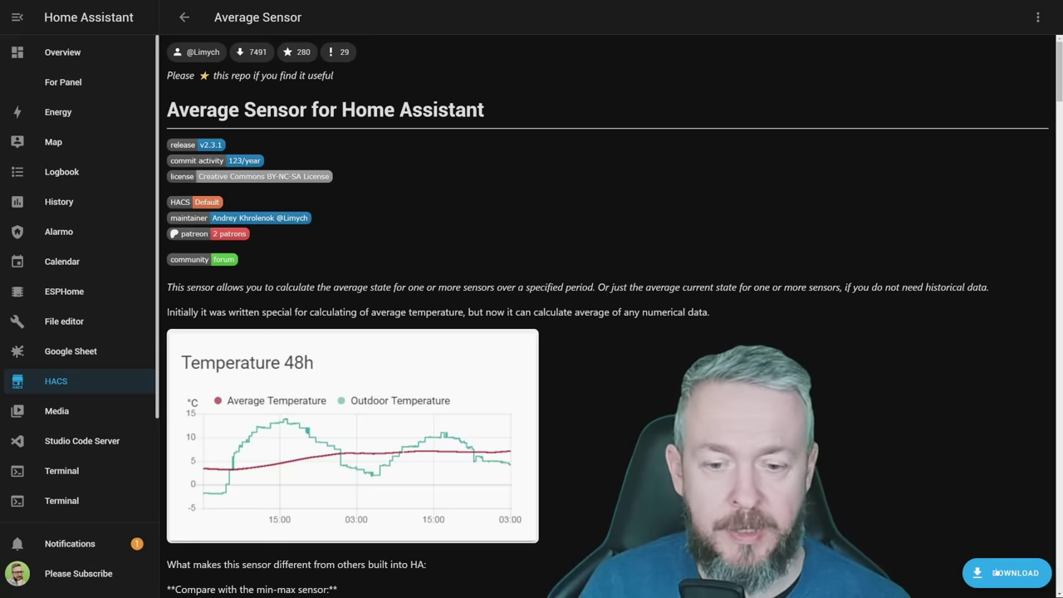
Download version 2.3.1 of the Average Sensor integration.
{"action": "left_click", "coordinate": [994, 575]}
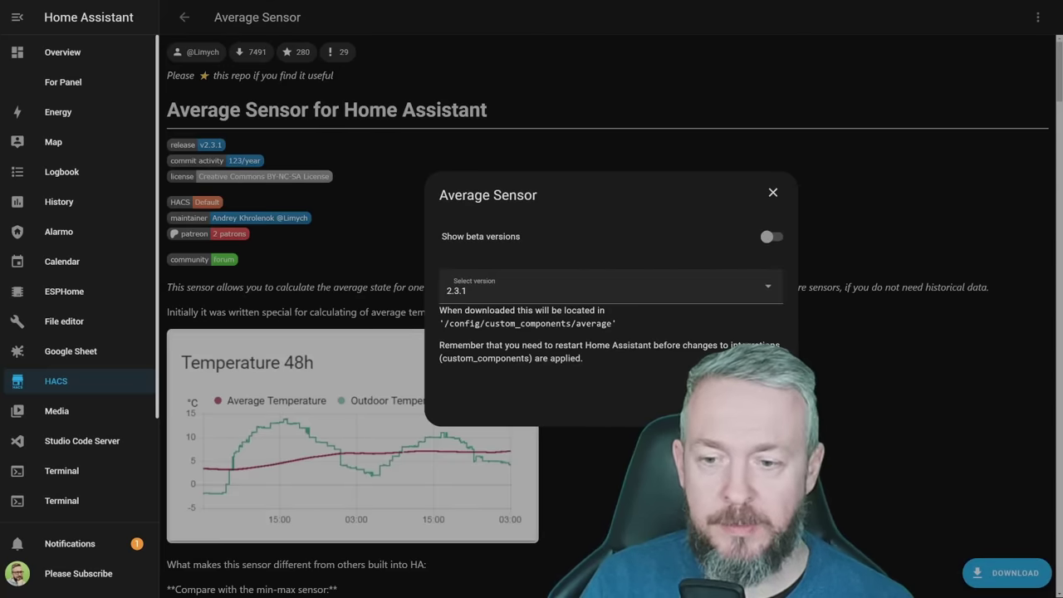
{"action": "key", "text": "Escape"}
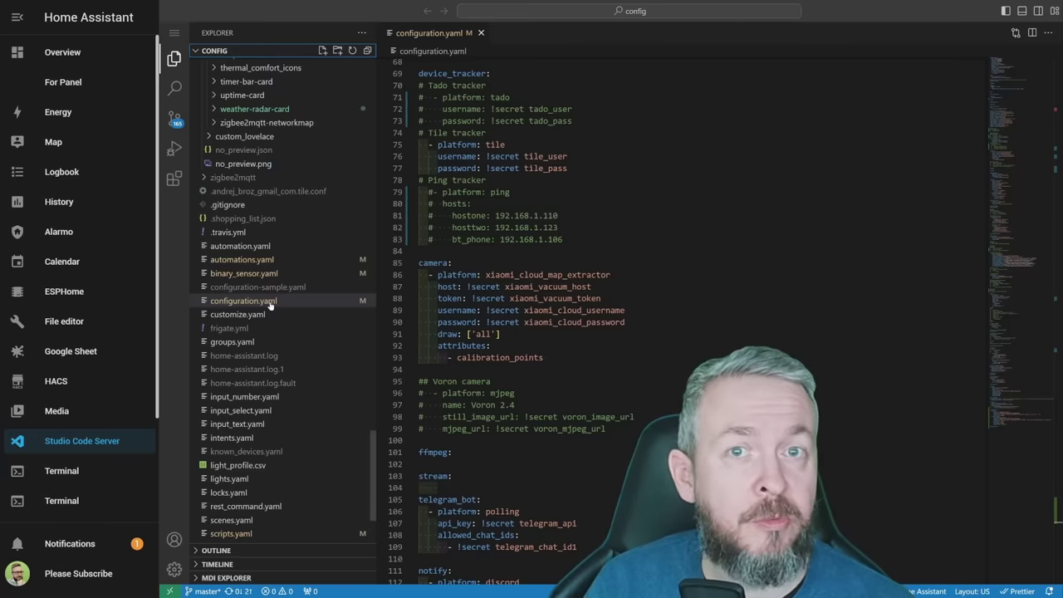
Create weather_average.yaml in the sensors folder and fix the pasted example's YAML indentation.
{"action": "scroll", "coordinate": [270, 305], "scroll_direction": "up", "scroll_amount": 10}
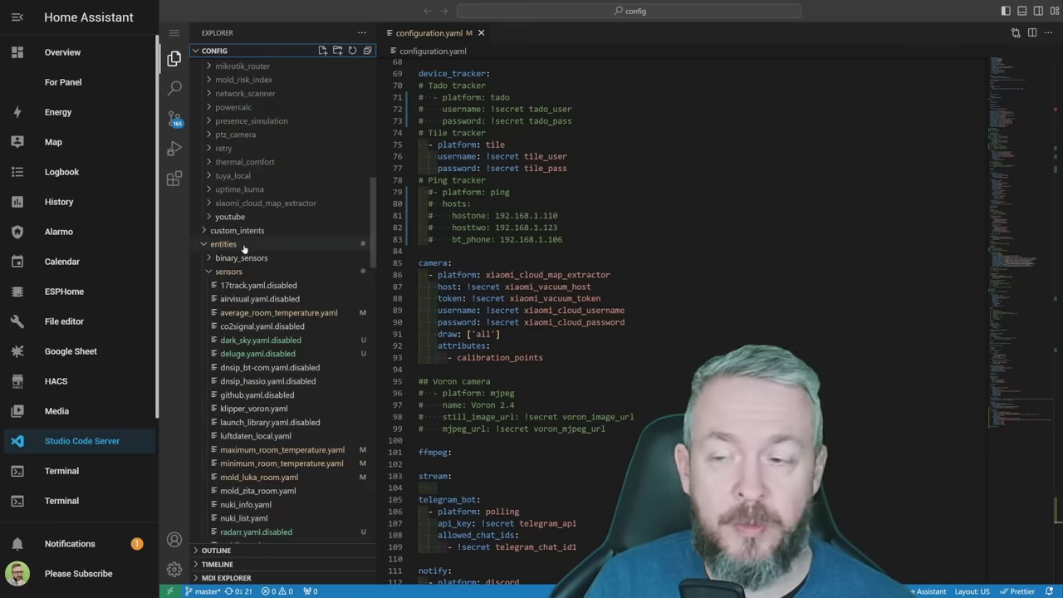
{"action": "left_click", "coordinate": [266, 288]}
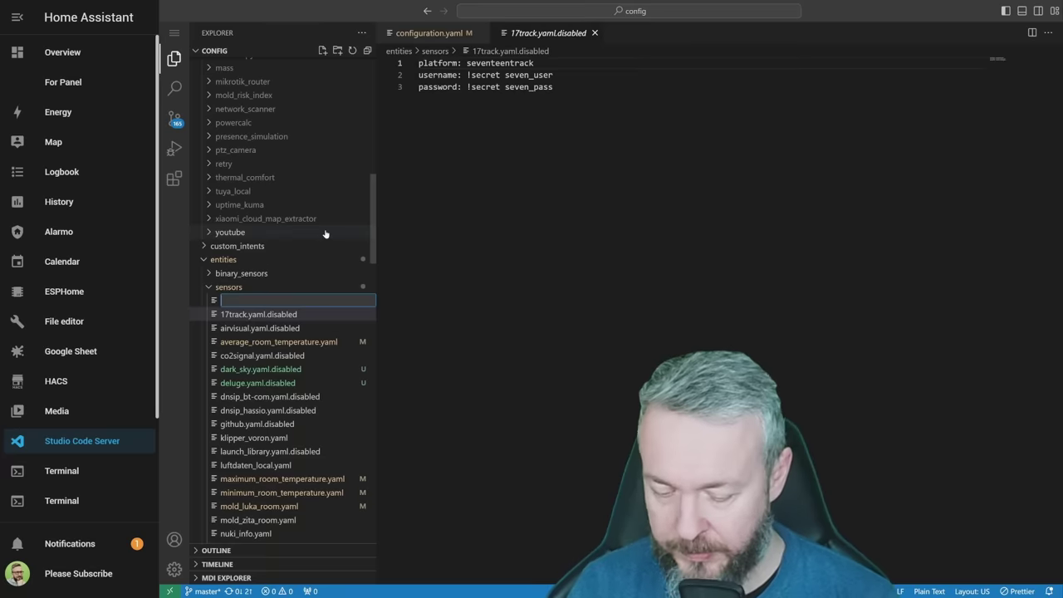
{"action": "type", "text": "weather_avera"}
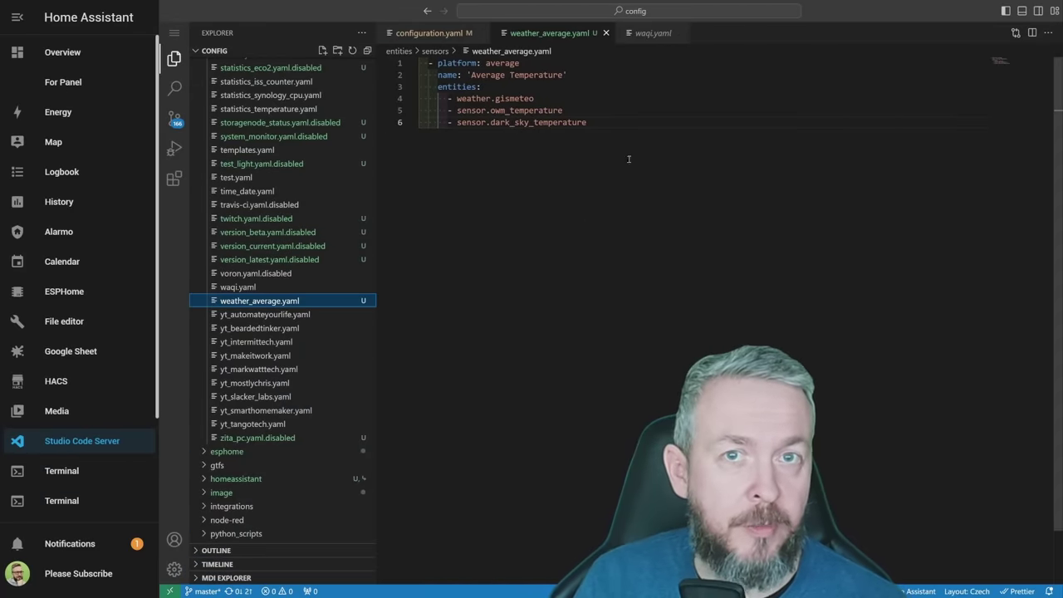
{"action": "left_click", "coordinate": [430, 64]}
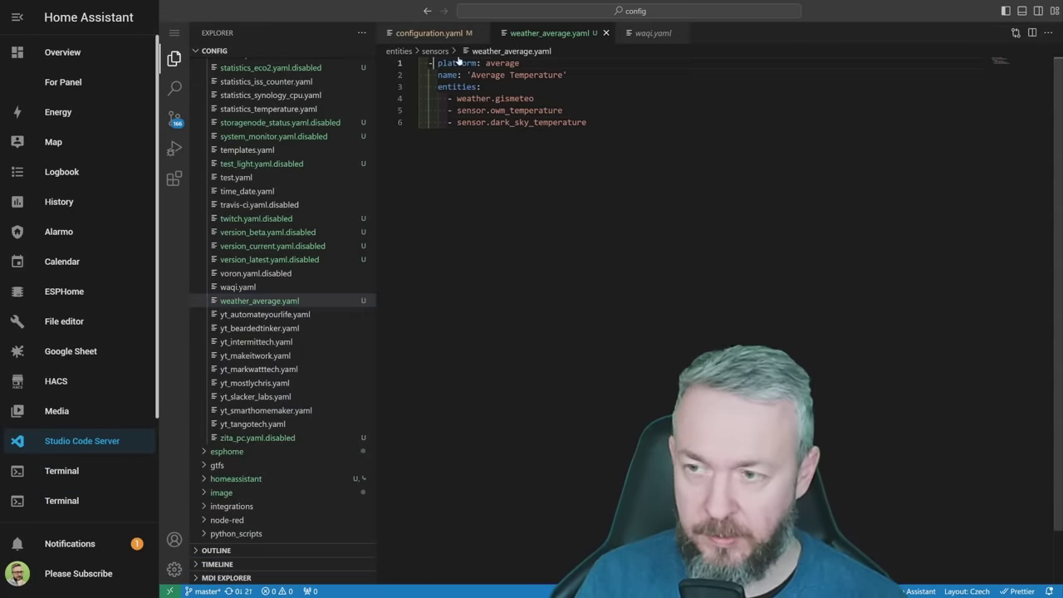
{"action": "key", "text": "Delete"}
{"action": "key", "text": "Delete"}
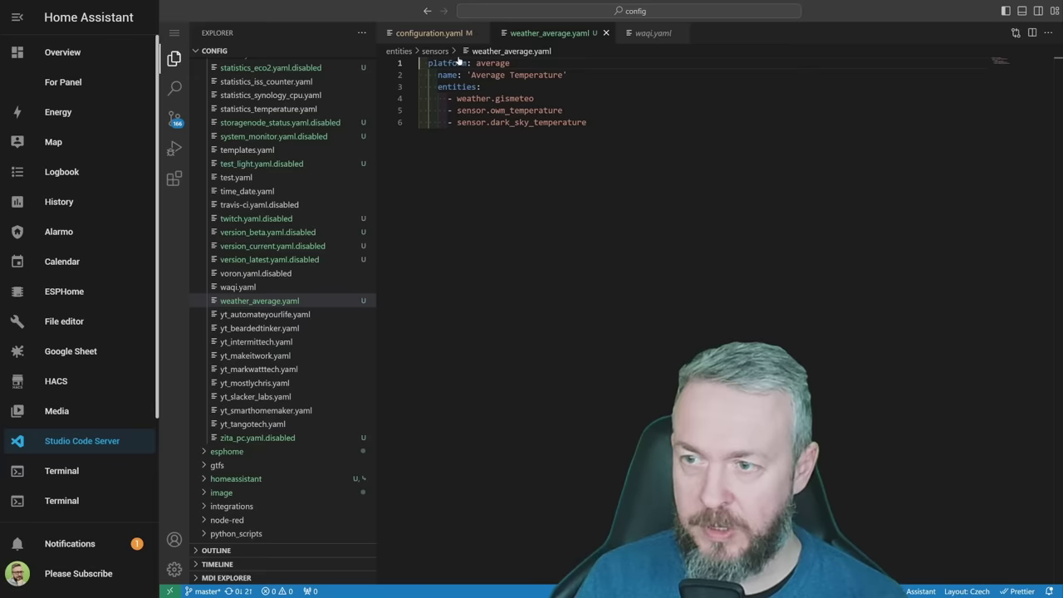
{"action": "key", "text": "shift+alt+f"}
{"action": "left_click", "coordinate": [462, 87]}
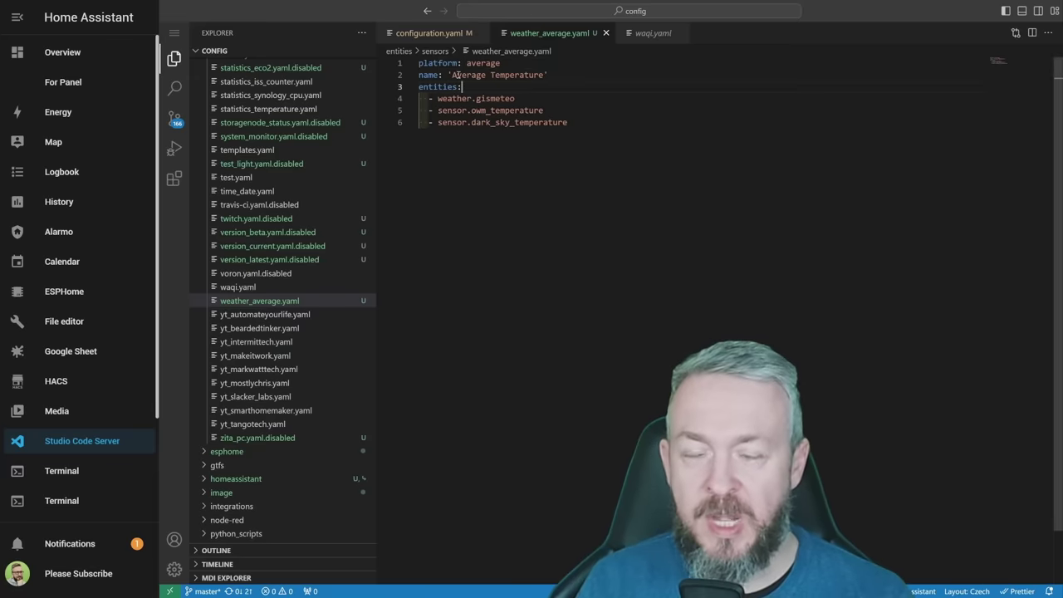
Rename the sensor to 'Weather Average Temp' and review its three weather and two temperature sources.
{"action": "left_click_drag", "start_coordinate": [453, 74], "coordinate": [545, 75]}
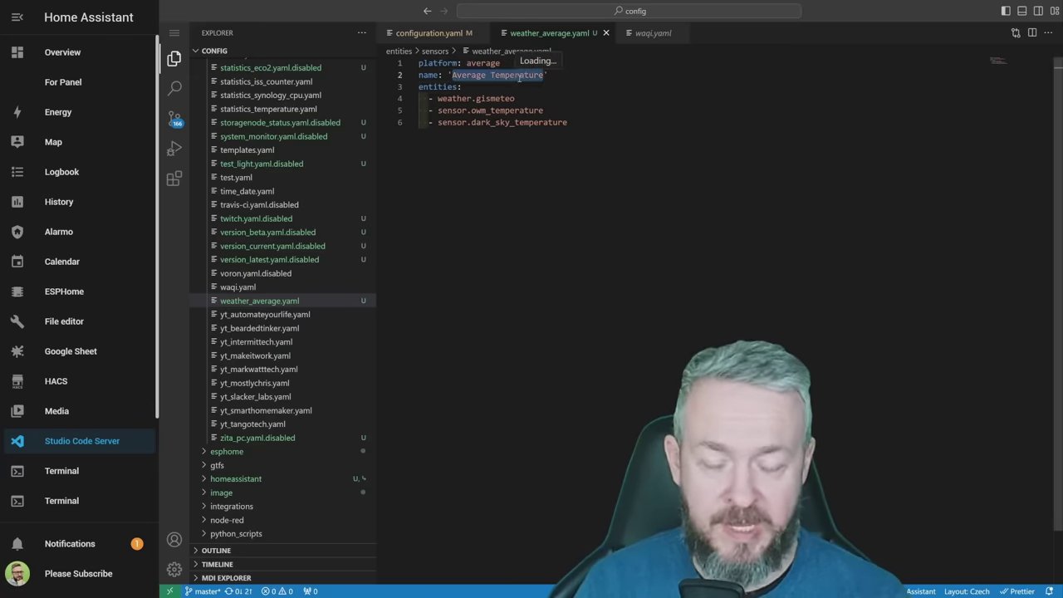
{"action": "type", "text": "Weather Ave"}
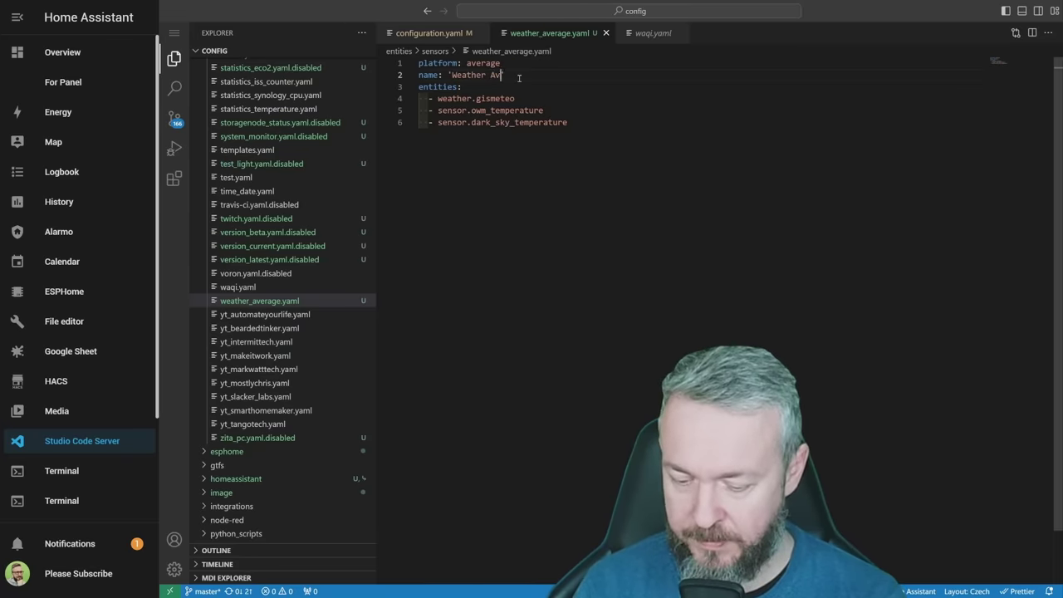
{"action": "type", "text": "rage Temp"}
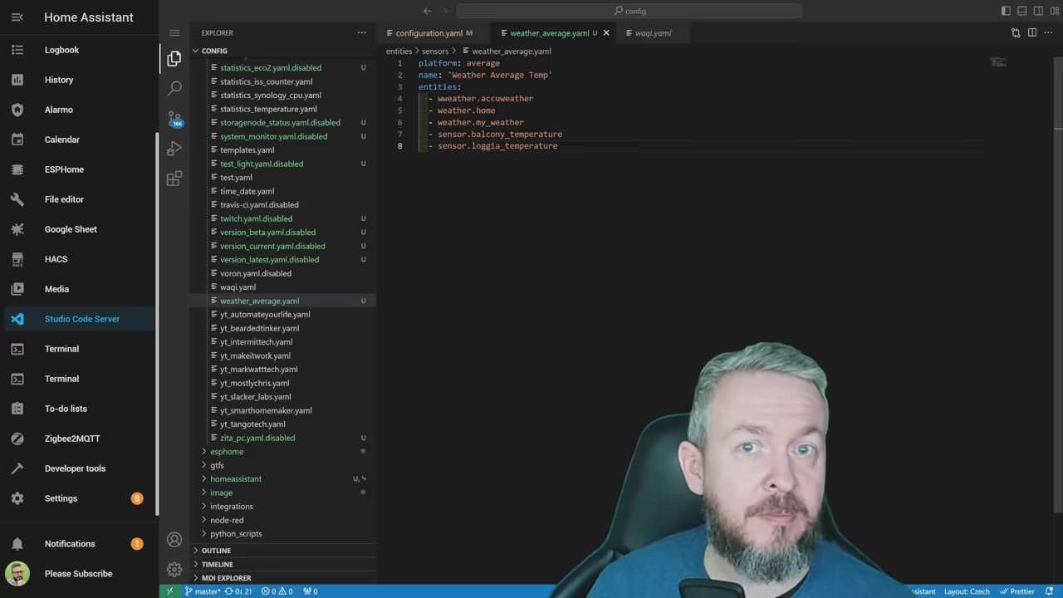
{"action": "left_click_drag", "start_coordinate": [419, 98], "coordinate": [525, 121]}
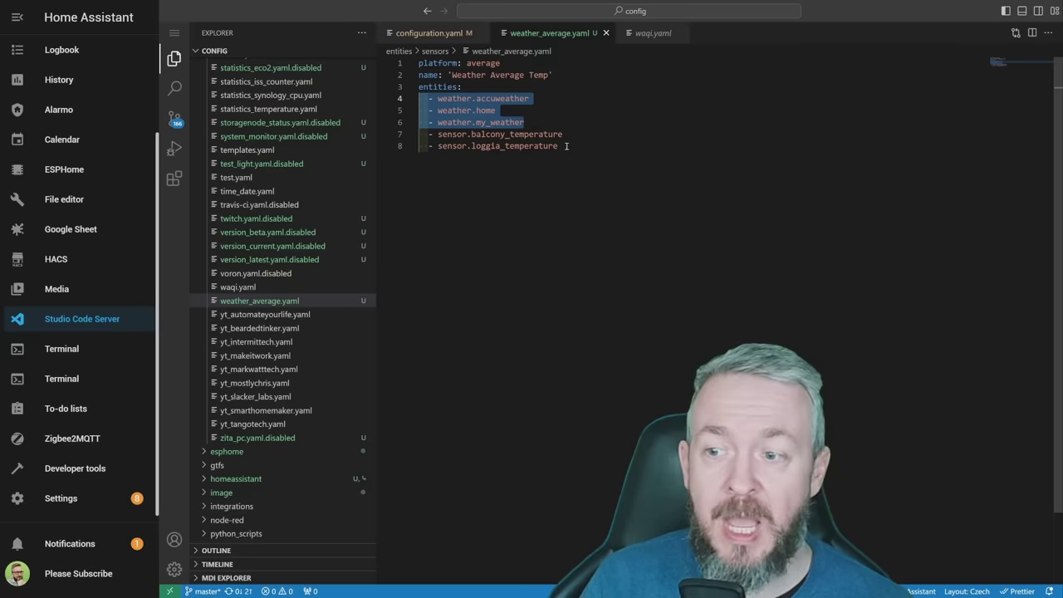
{"action": "left_click_drag", "start_coordinate": [567, 147], "coordinate": [414, 134]}
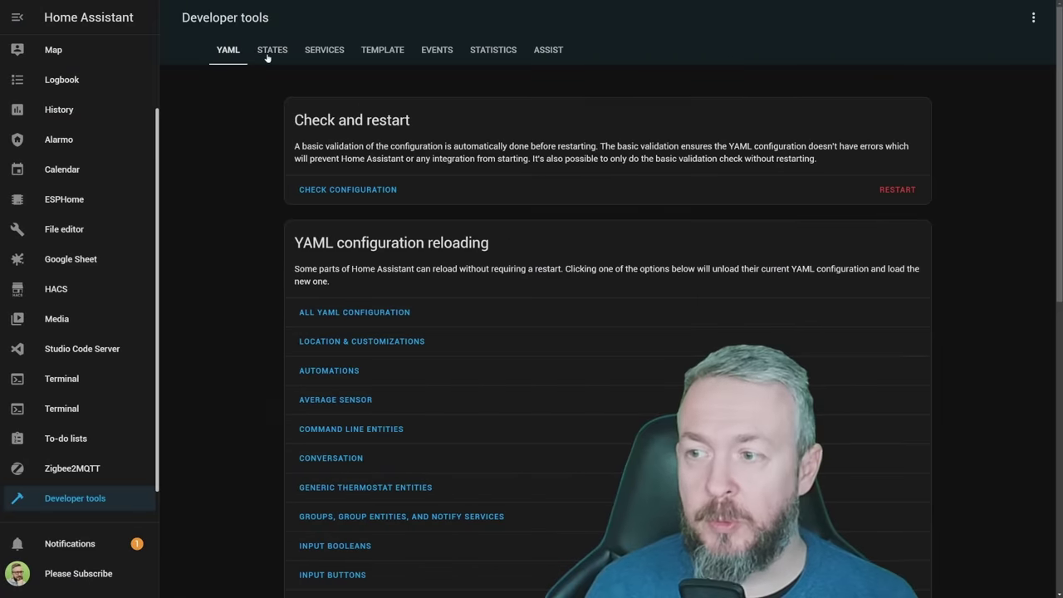
Inspect sensor.weather_average_temp in the States view, reading -3.55 °C from its sources.
{"action": "left_click", "coordinate": [268, 55]}
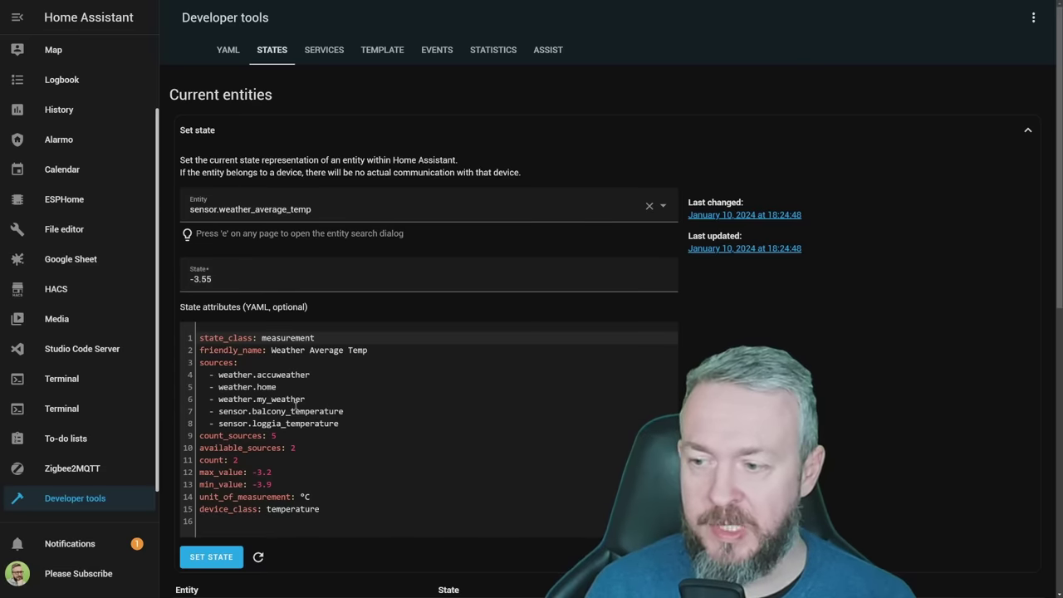
{"action": "scroll", "coordinate": [296, 405], "scroll_direction": "down", "scroll_amount": 1}
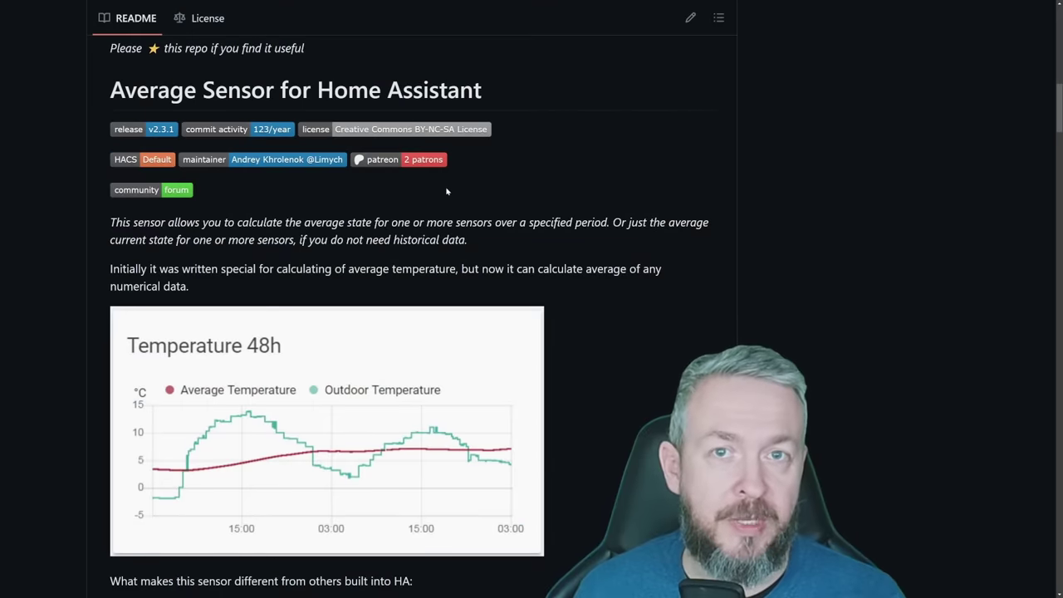
Scroll through the ha-average README's configuration options and period examples.
{"action": "scroll", "coordinate": [446, 192], "scroll_direction": "down", "scroll_amount": 7}
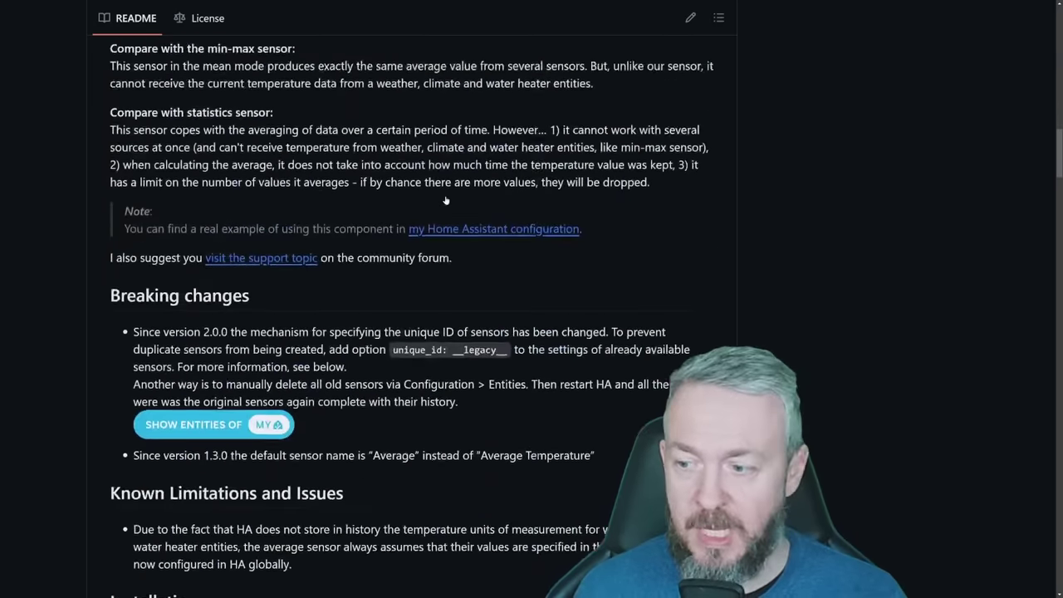
{"action": "scroll", "coordinate": [446, 199], "scroll_direction": "down", "scroll_amount": 10}
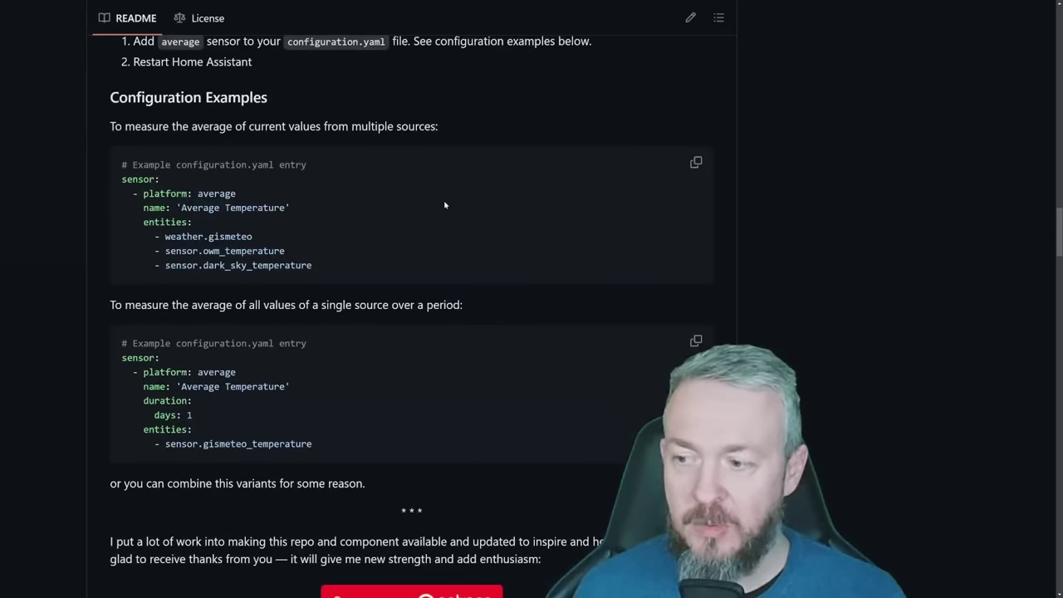
{"action": "scroll", "coordinate": [444, 205], "scroll_direction": "down", "scroll_amount": 1}
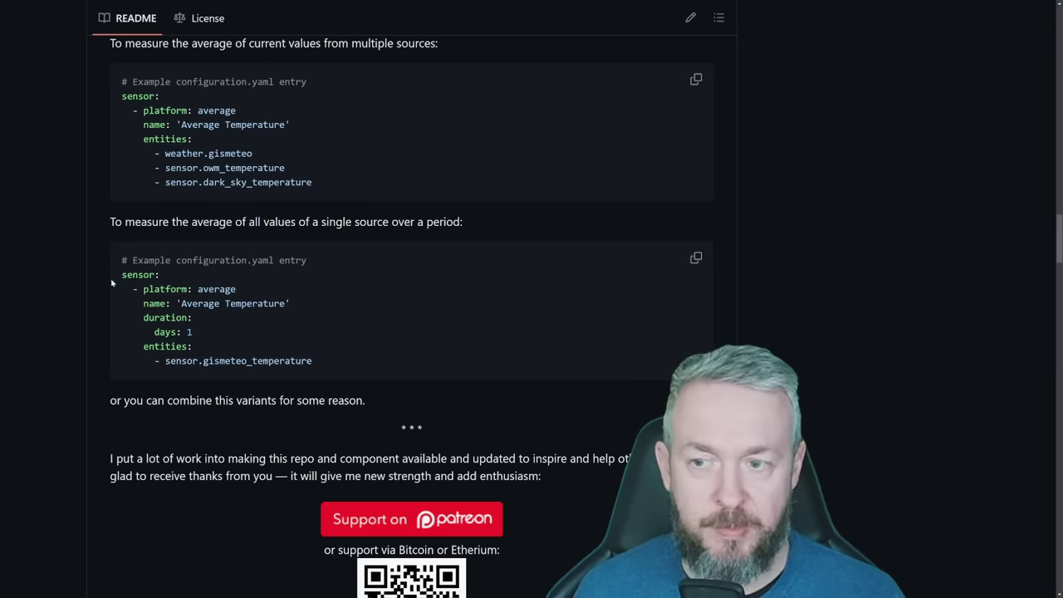
{"action": "scroll", "coordinate": [161, 312], "scroll_direction": "down", "scroll_amount": 7}
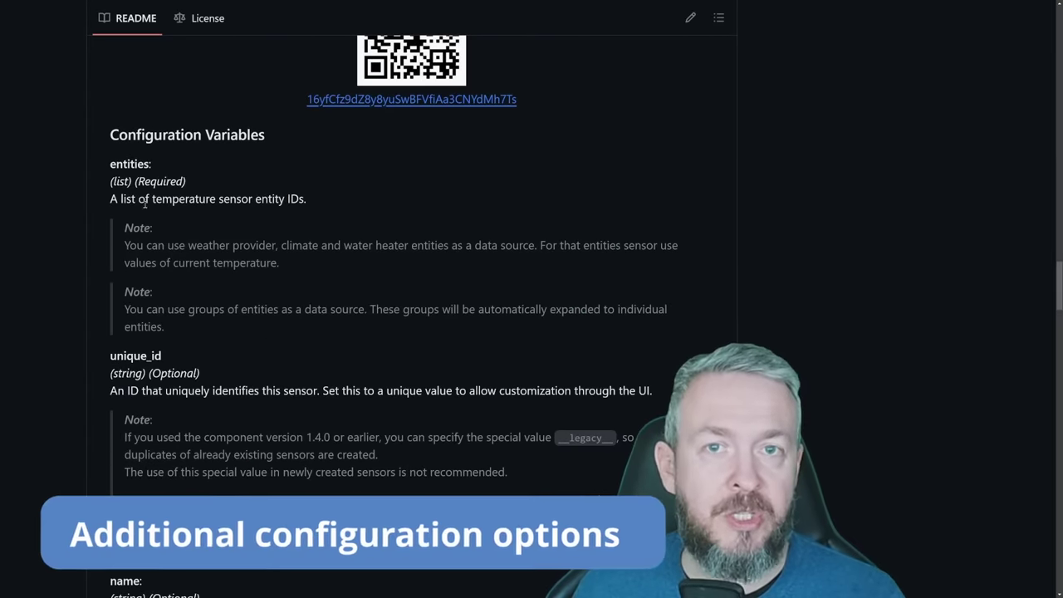
{"action": "scroll", "coordinate": [305, 209], "scroll_direction": "down", "scroll_amount": 3}
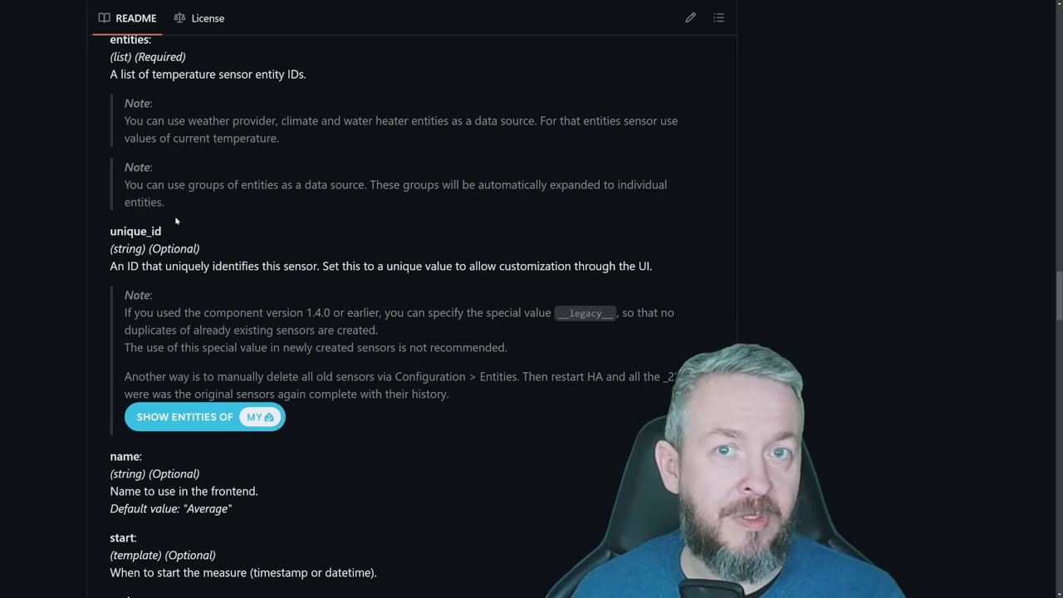
{"action": "scroll", "coordinate": [176, 220], "scroll_direction": "down", "scroll_amount": 4}
{"action": "scroll", "coordinate": [169, 235], "scroll_direction": "down", "scroll_amount": 13}
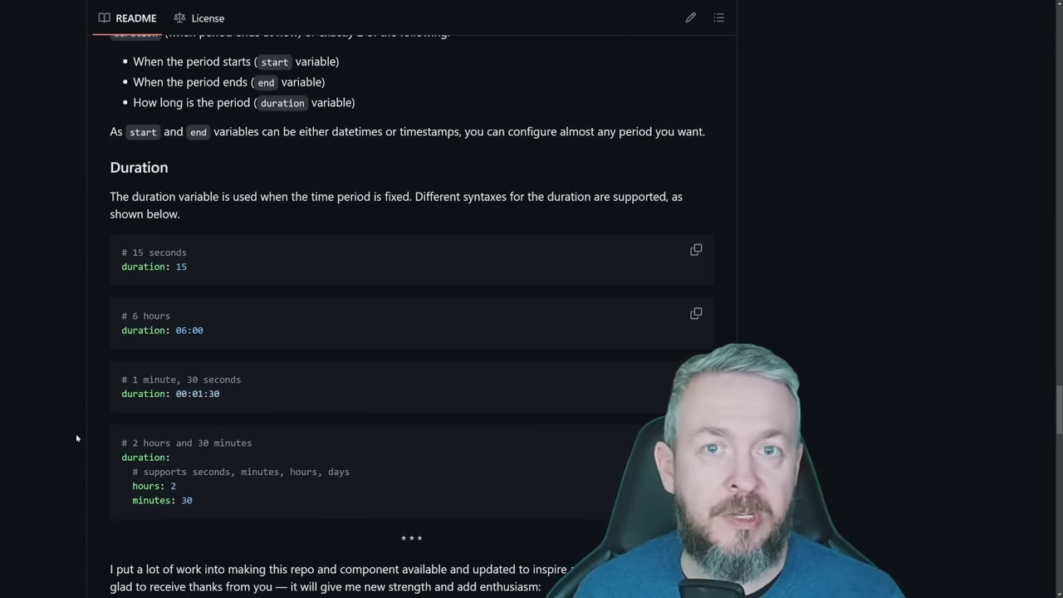
{"action": "scroll", "coordinate": [169, 213], "scroll_direction": "down", "scroll_amount": 6}
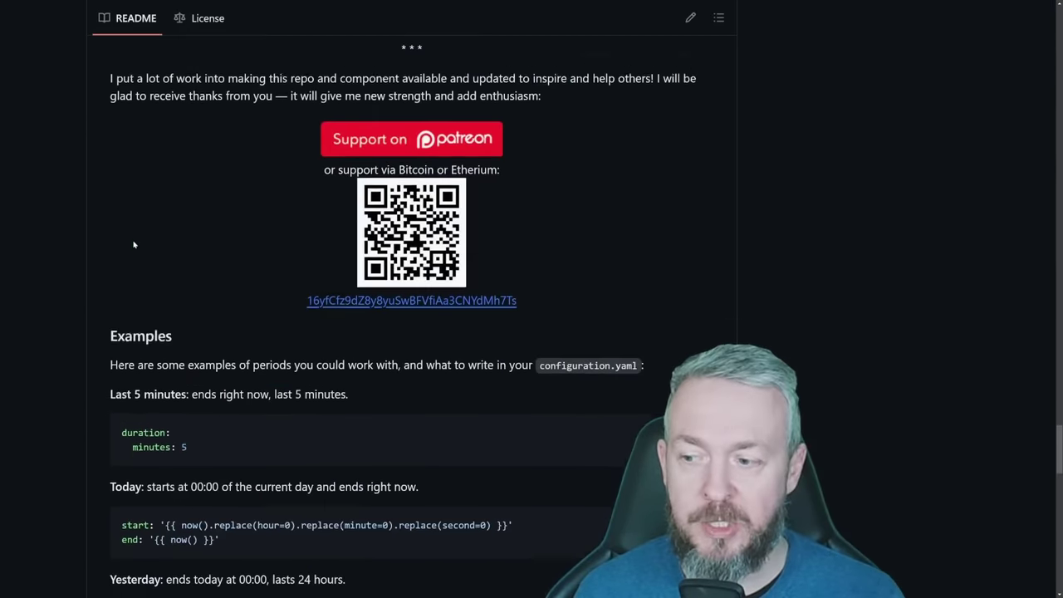
{"action": "scroll", "coordinate": [138, 352], "scroll_direction": "down", "scroll_amount": 1}
{"action": "scroll", "coordinate": [138, 352], "scroll_direction": "down", "scroll_amount": 5}
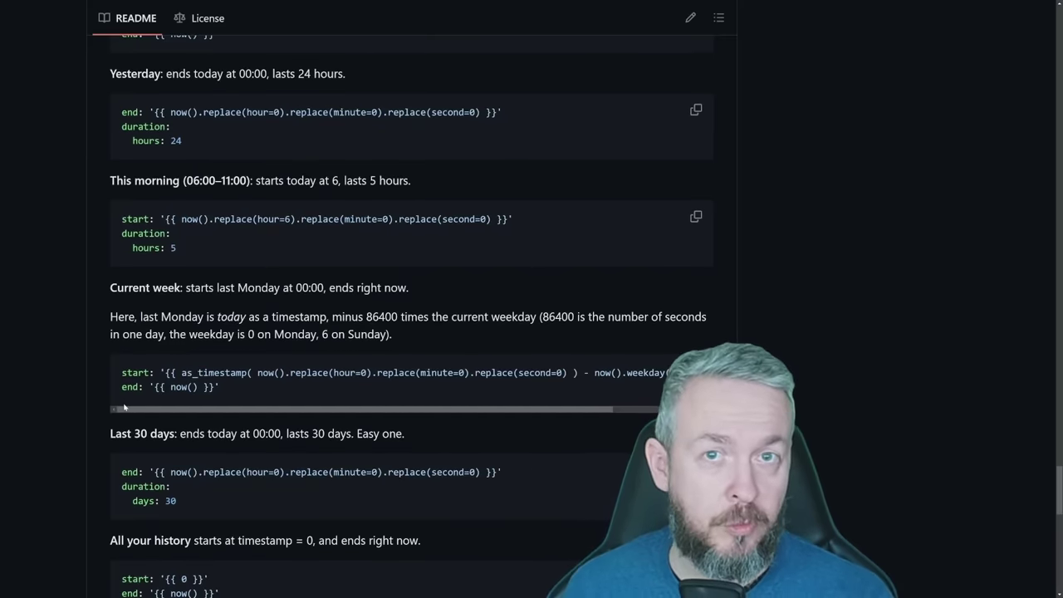
{"action": "scroll", "coordinate": [137, 408], "scroll_direction": "up", "scroll_amount": 6}
{"action": "scroll", "coordinate": [233, 353], "scroll_direction": "up", "scroll_amount": 2}
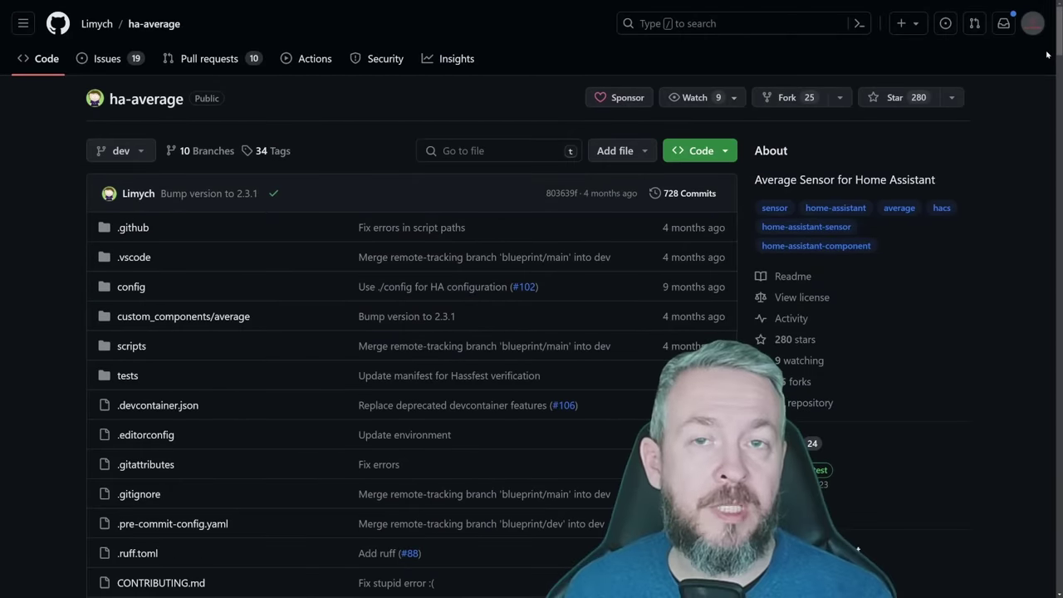
Star the ha-average repository, raising its count to 281.
{"action": "left_click", "coordinate": [878, 99]}
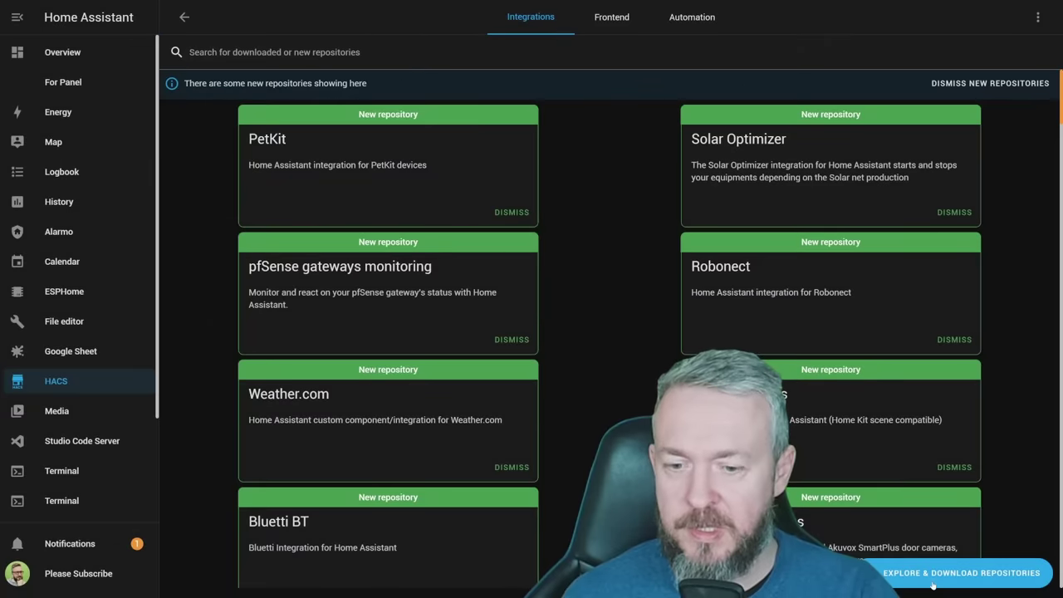
Search the HACS repository list for 'measu' to find MeasureIt.
{"action": "left_click", "coordinate": [933, 574]}
{"action": "left_click", "coordinate": [801, 177]}
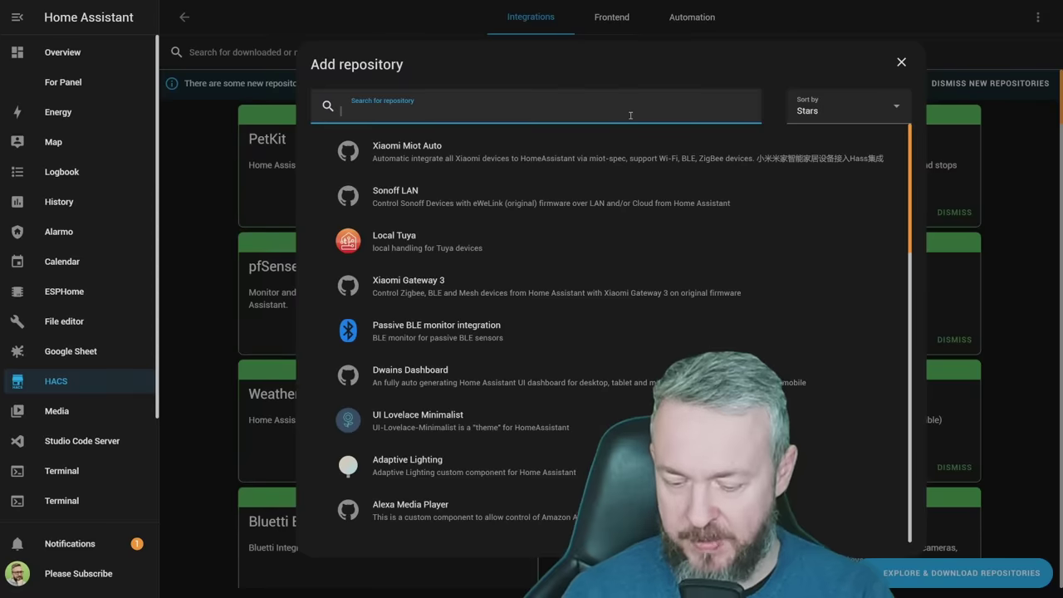
{"action": "type", "text": "measu"}
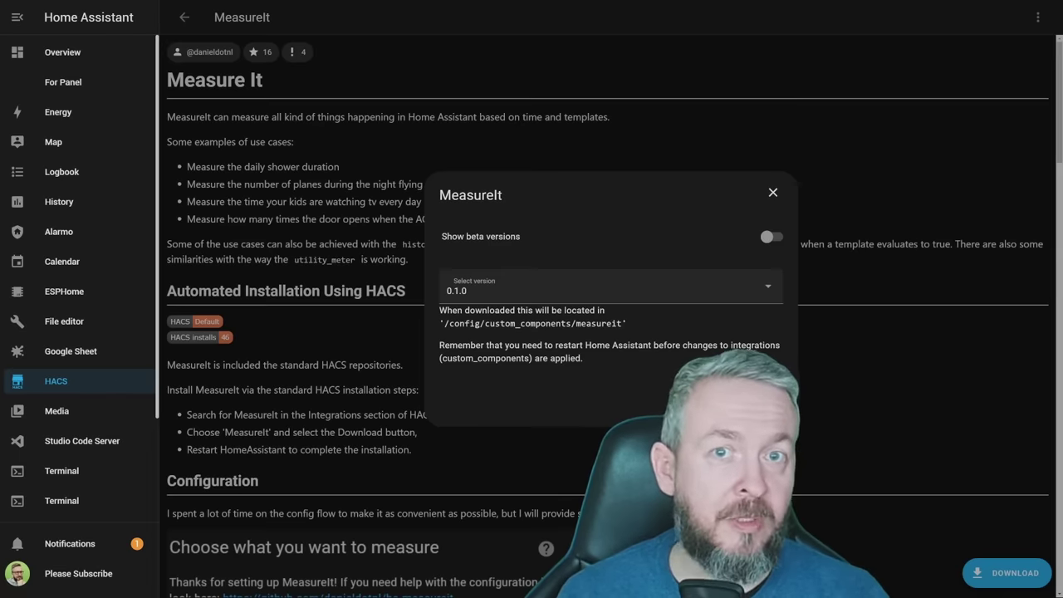
Check the configuration and fully restart Home Assistant.
{"action": "key", "text": "Escape"}
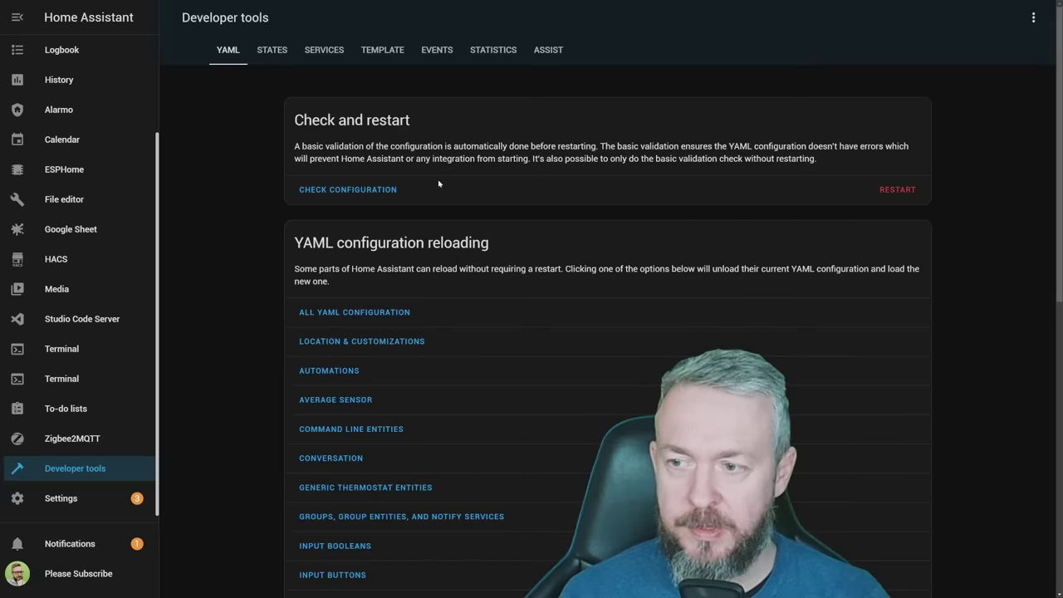
{"action": "left_click", "coordinate": [898, 189]}
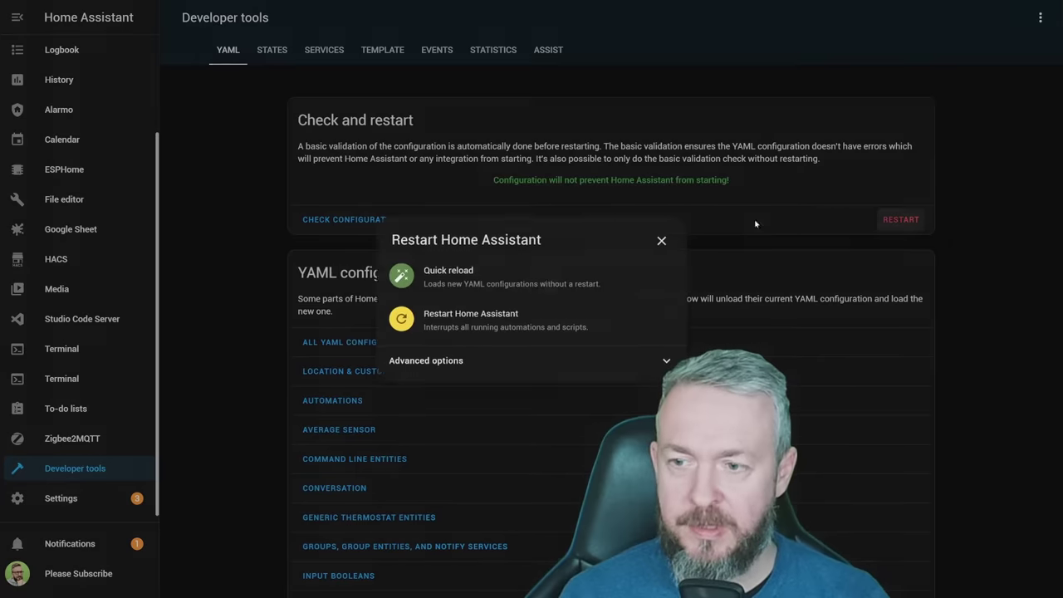
{"action": "left_click", "coordinate": [517, 325]}
{"action": "left_click", "coordinate": [623, 338]}
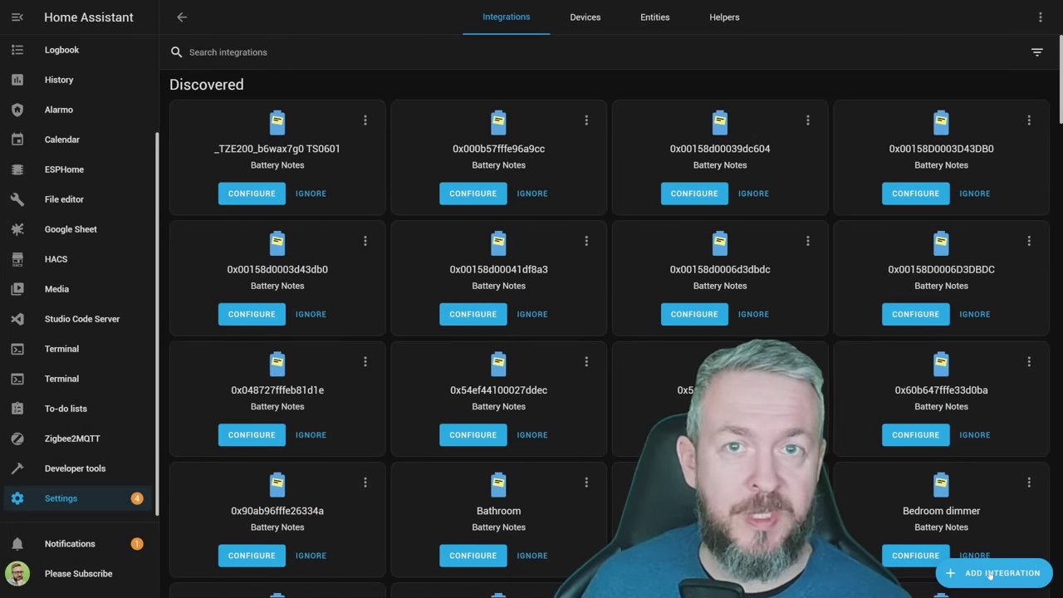
Add a new integration, searching 'measu' and selecting MeasureIt.
{"action": "left_click", "coordinate": [990, 573]}
{"action": "type", "text": "mea"}
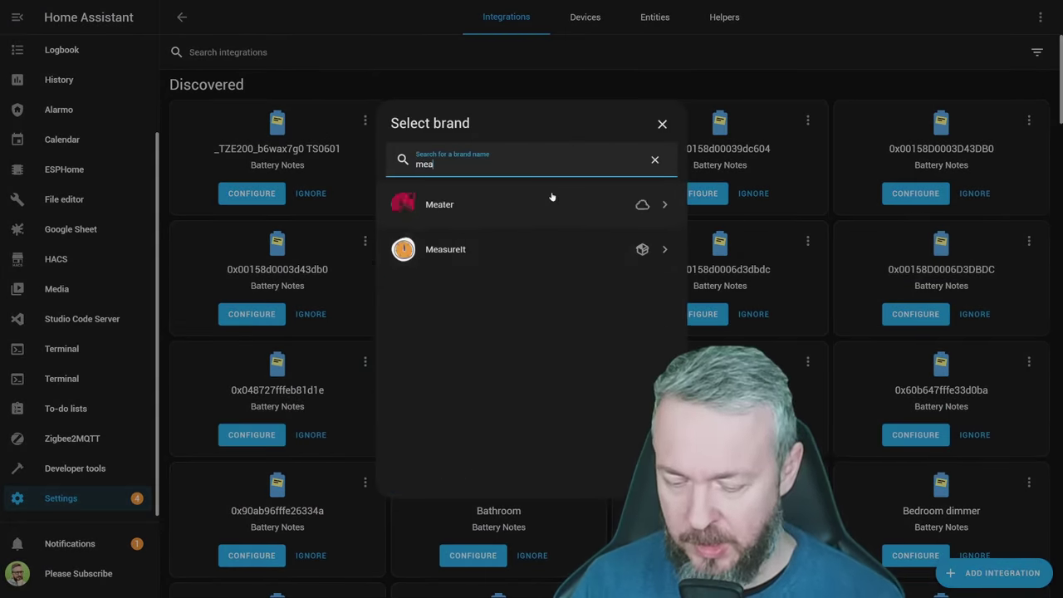
{"action": "type", "text": "su"}
{"action": "left_click", "coordinate": [549, 205]}
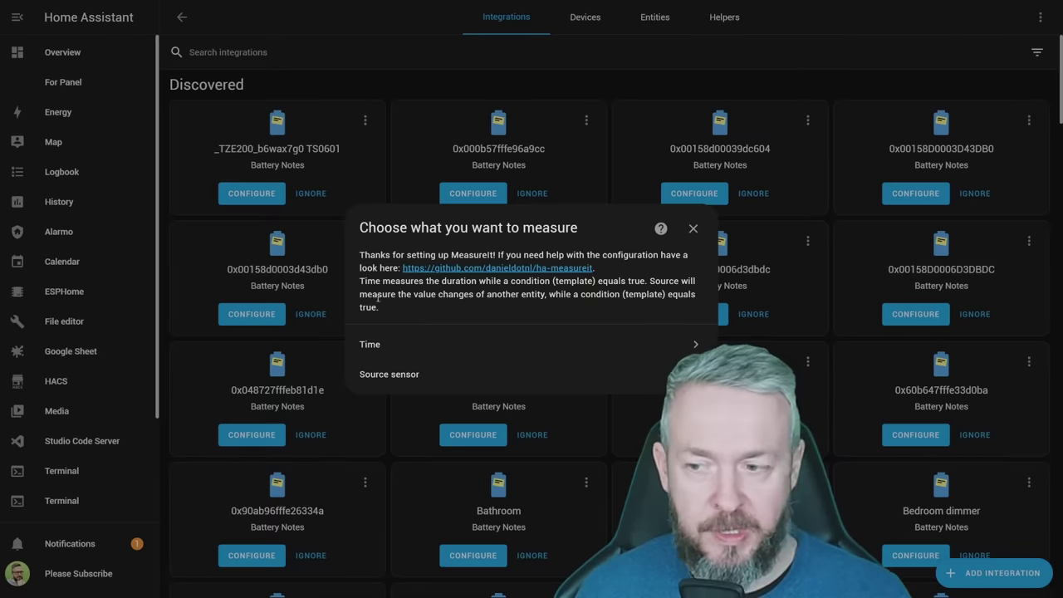
Start a Time meter named 'Kitchen Lights are on' with the light.kitchen condition, every day.
{"action": "left_click", "coordinate": [372, 344]}
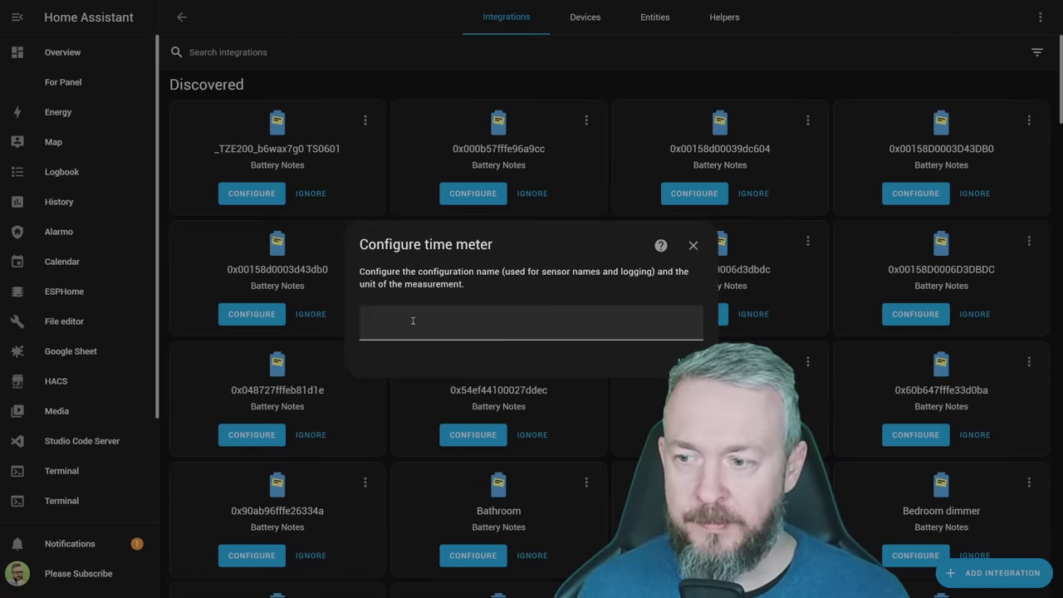
{"action": "type", "text": "Kitchen Lights are on"}
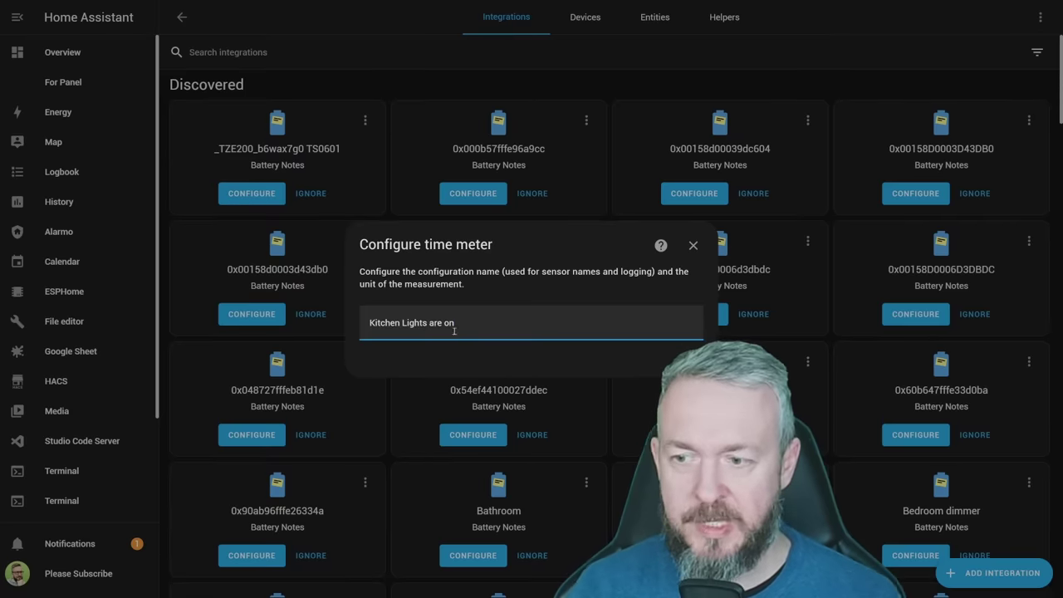
{"action": "key", "text": "Return"}
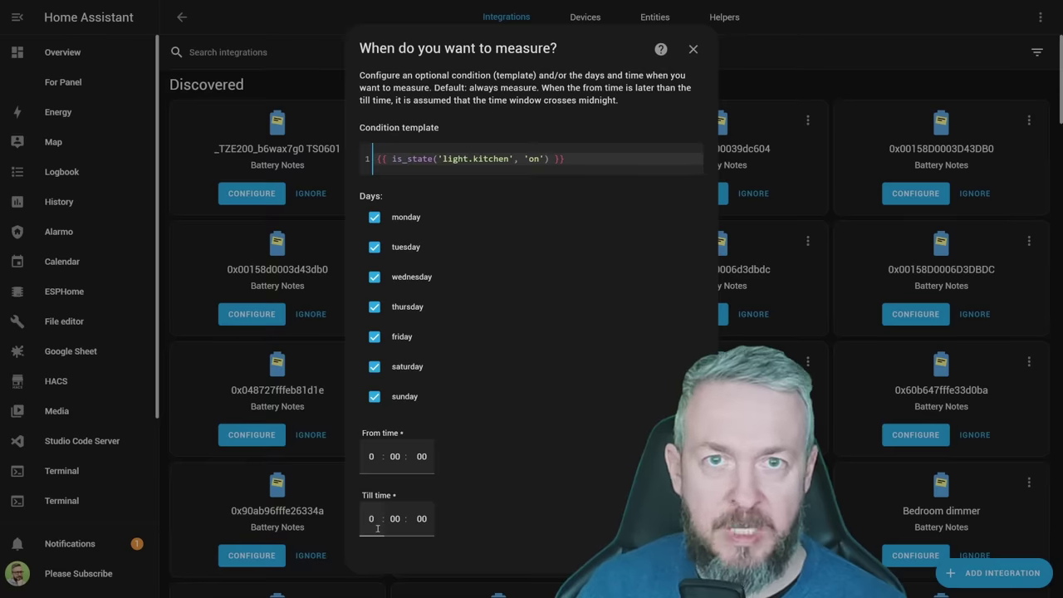
{"action": "left_click", "coordinate": [585, 588]}
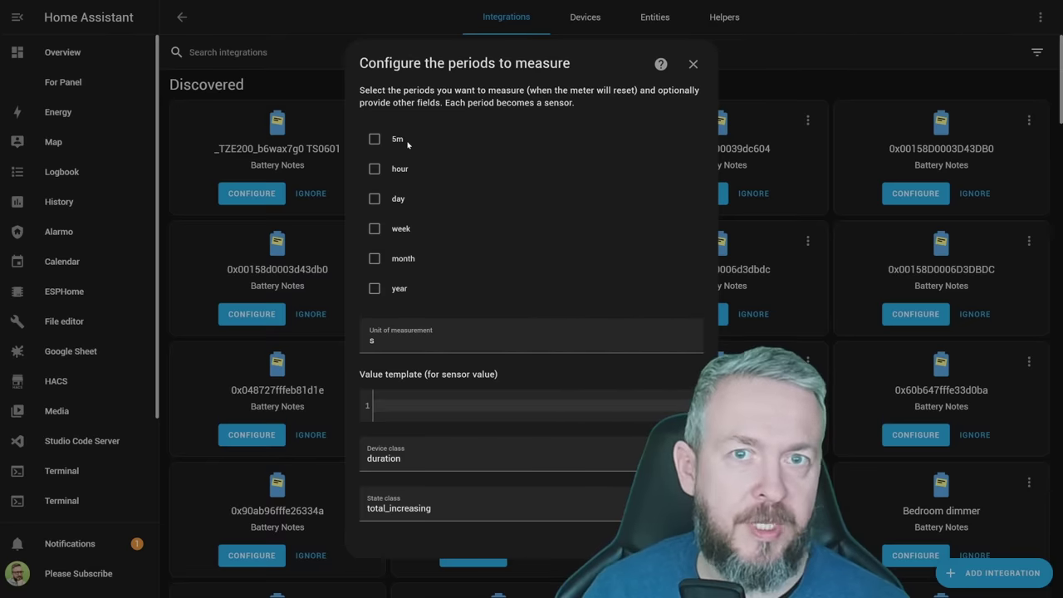
Enable day, month and year periods in seconds and create the meter.
{"action": "left_click", "coordinate": [375, 199]}
{"action": "left_click", "coordinate": [374, 258]}
{"action": "left_click", "coordinate": [374, 287]}
{"action": "left_click", "coordinate": [393, 343]}
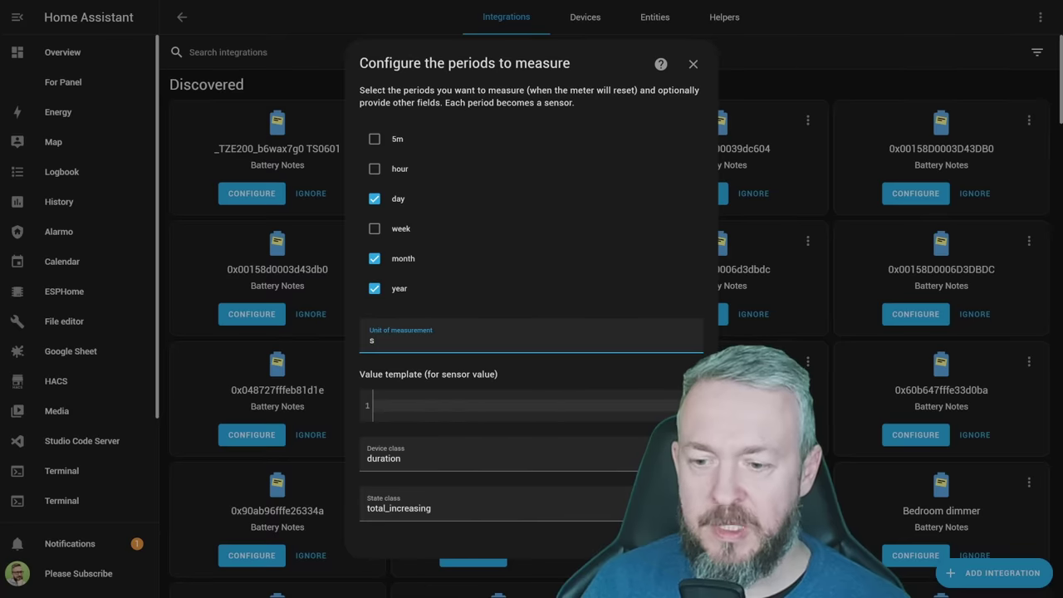
{"action": "key", "text": "Return"}
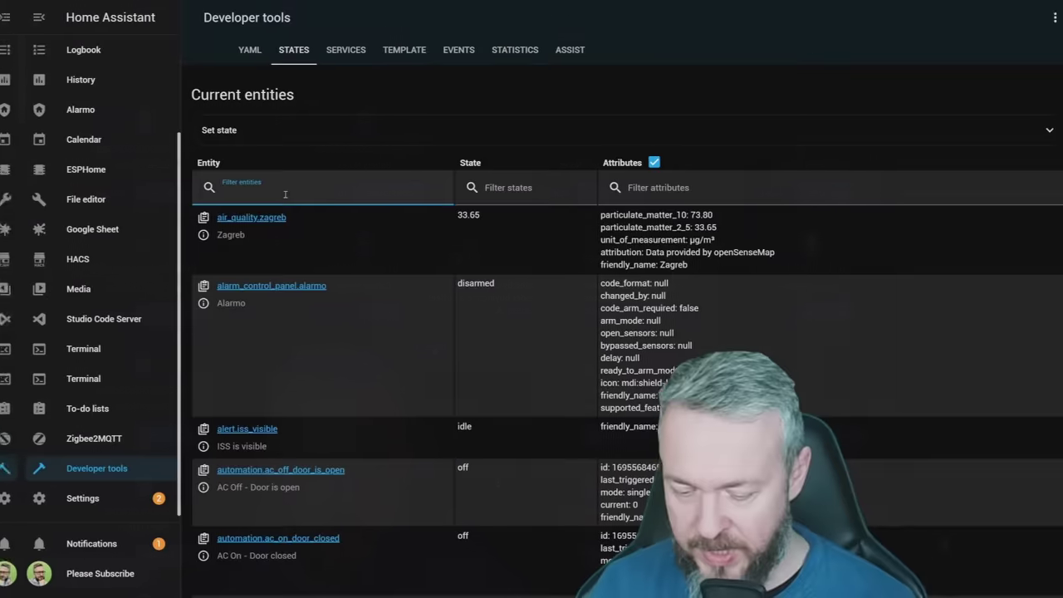
Filter the entity states by 'kitchen light' to show the day, month and year sensors.
{"action": "type", "text": "ki"}
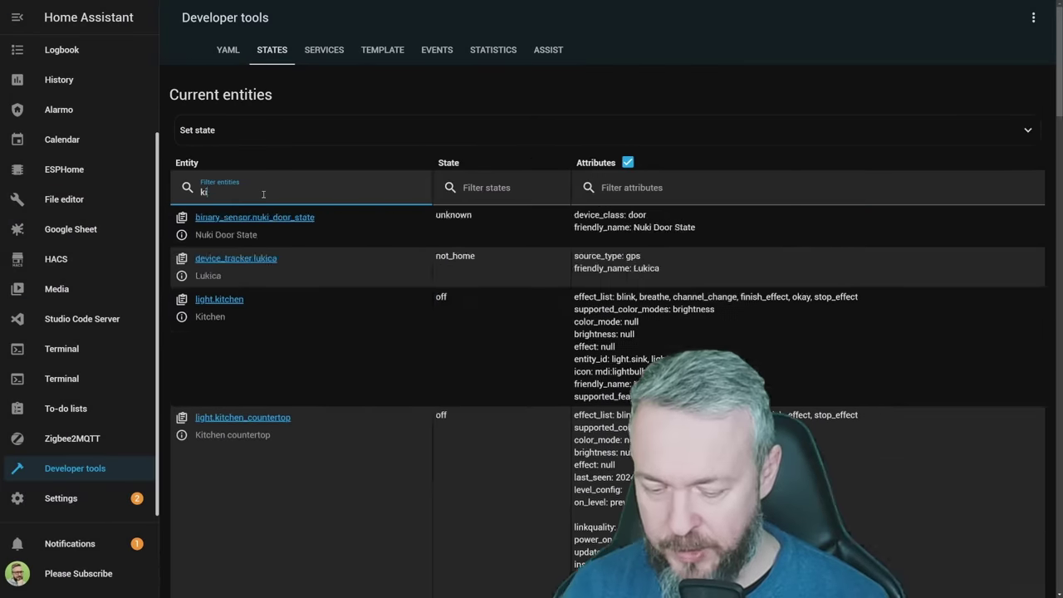
{"action": "type", "text": "tchen light"}
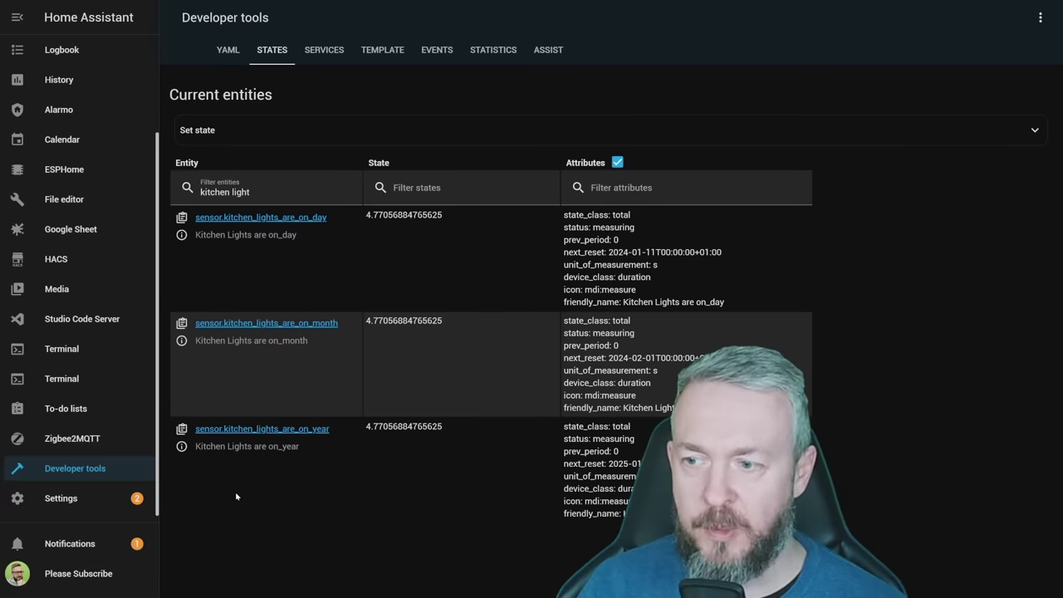
{"action": "left_click", "coordinate": [224, 182]}
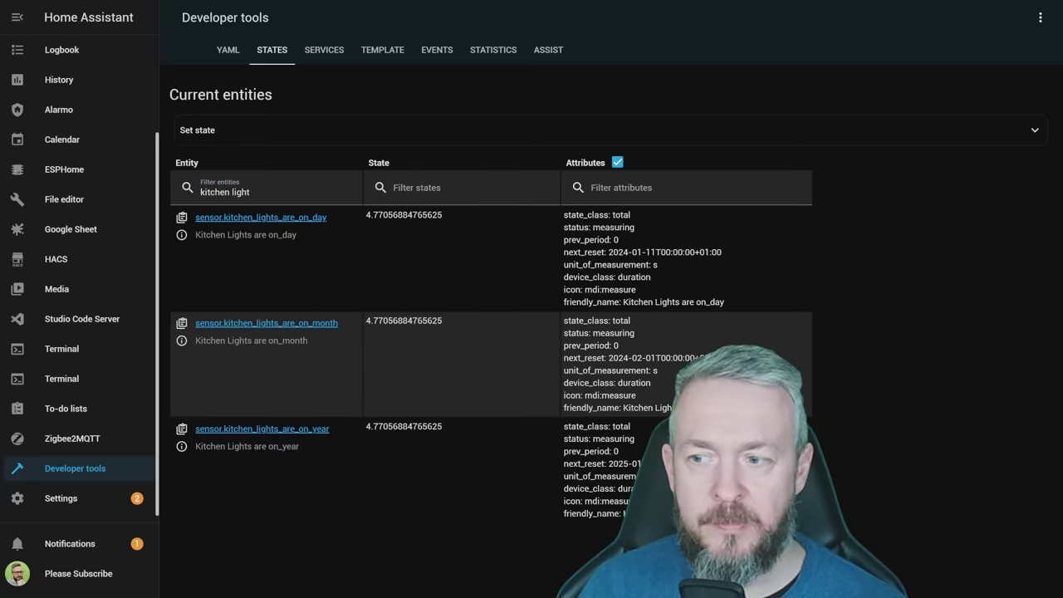